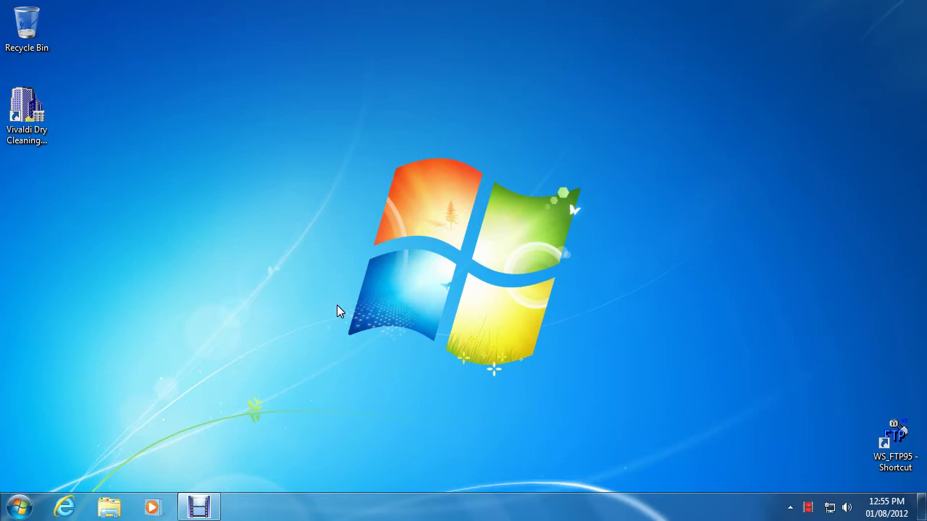
# Step: Launch Vivaldi Dry Cleaning and skip the database optimize and cleanup prompt with Not Now
pyautogui.doubleClick(21, 116)
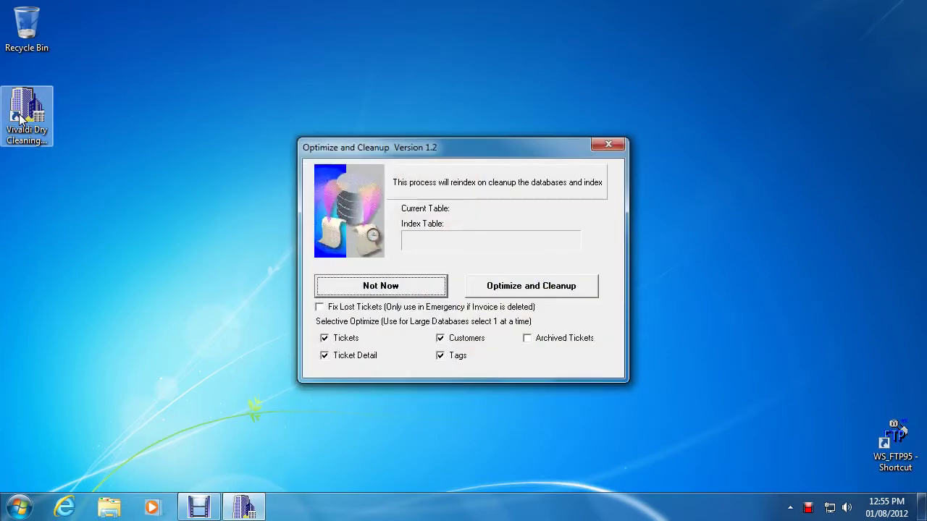
pyautogui.click(404, 282)
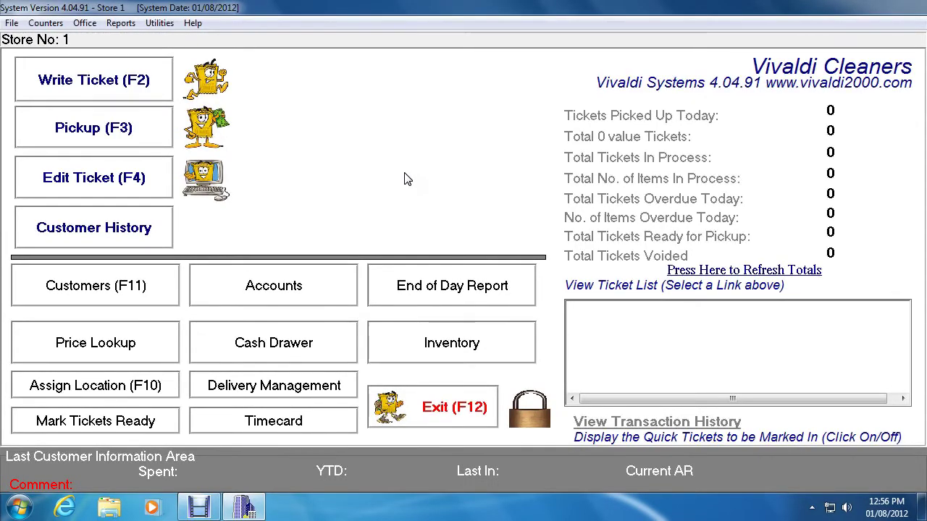
# Step: In Class Management, delete ticket class C, WHOLESALE/FIRE RSTR
pyautogui.click(161, 24)
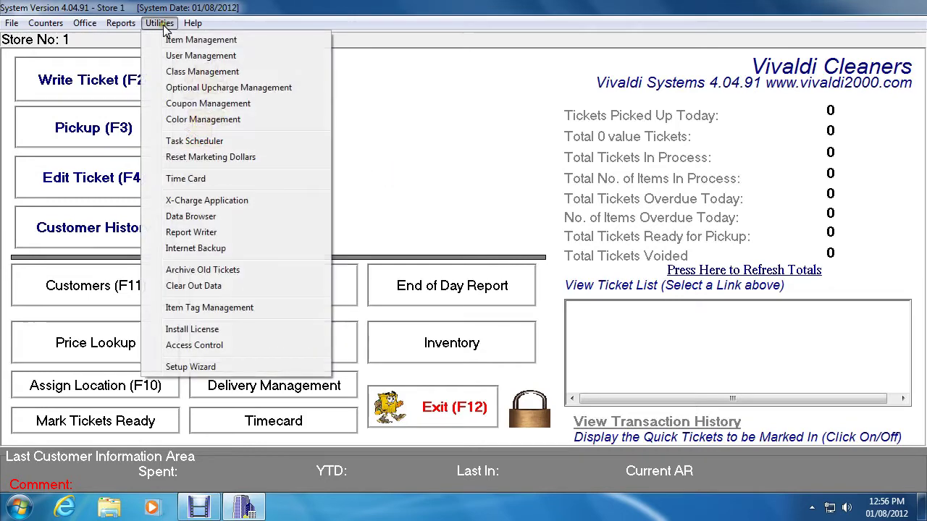
pyautogui.click(177, 72)
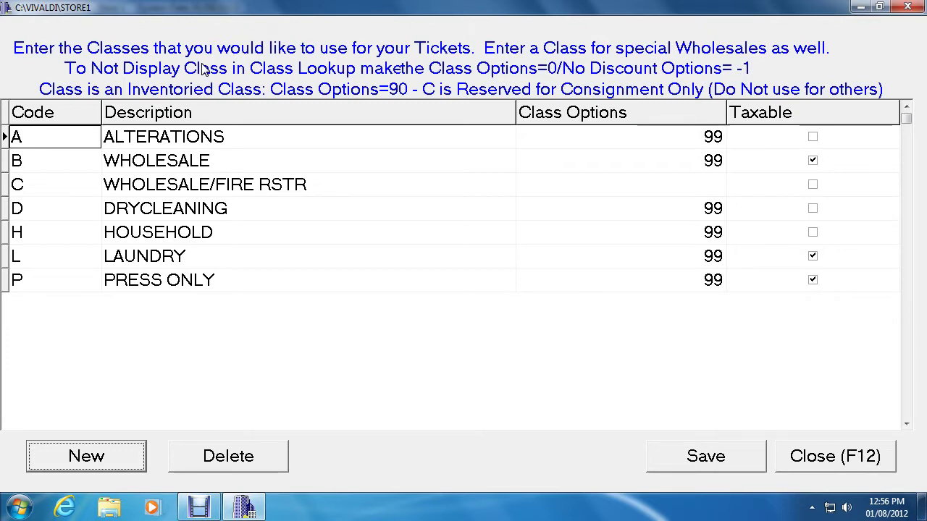
pyautogui.click(177, 187)
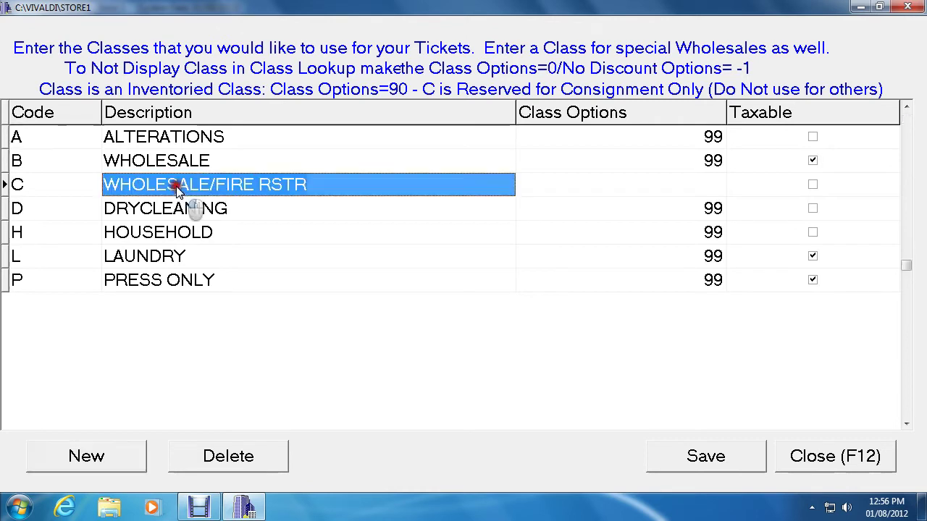
pyautogui.click(218, 463)
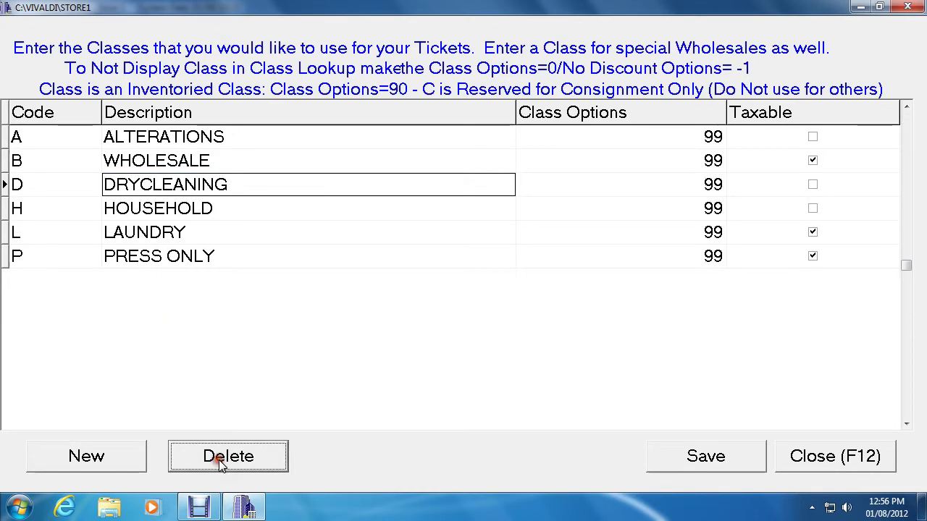
# Step: Add and save a new ticket class with code C and description NEW CLASS
pyautogui.click(87, 458)
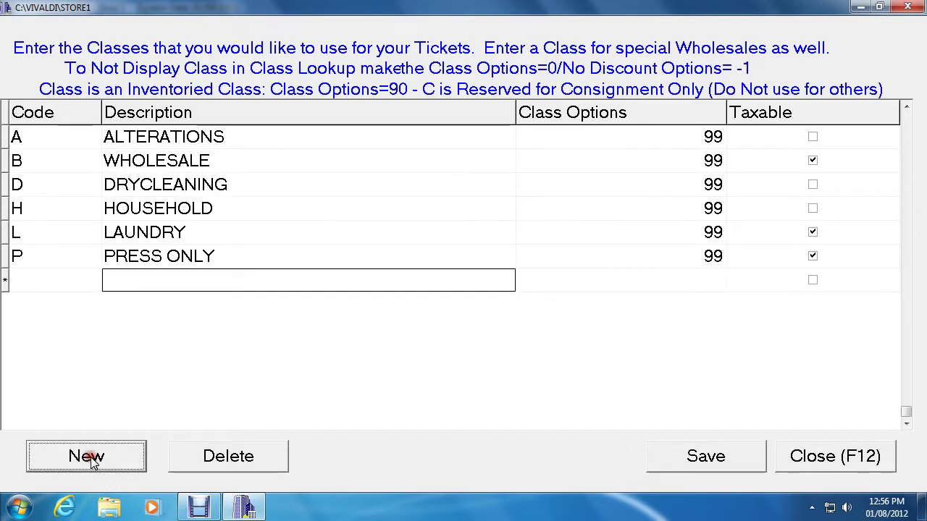
pyautogui.click(155, 282)
pyautogui.write('NEW CLASS')
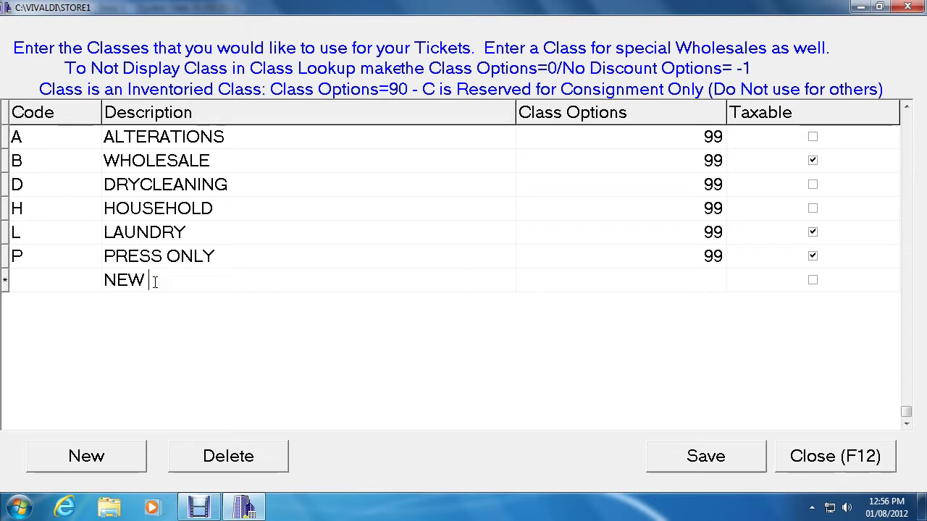
pyautogui.click(41, 284)
pyautogui.click(41, 284)
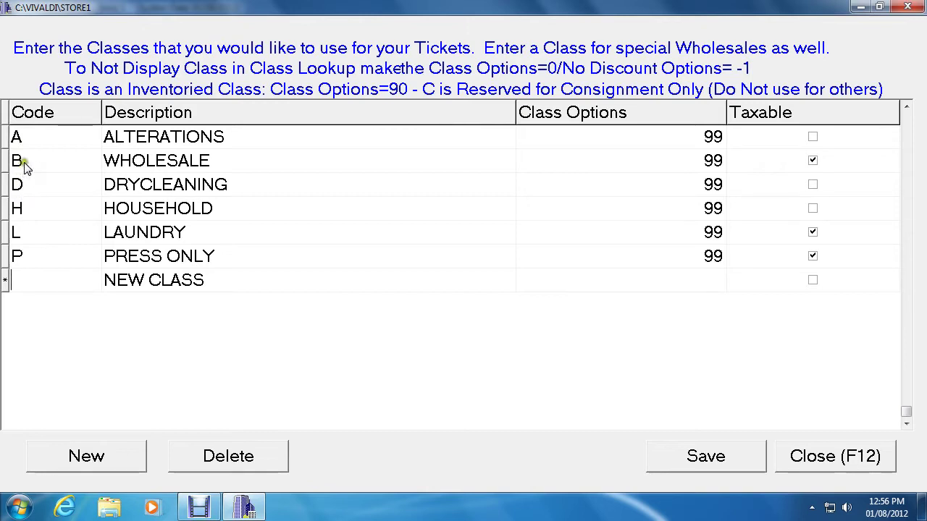
pyautogui.write('C')
pyautogui.click(653, 456)
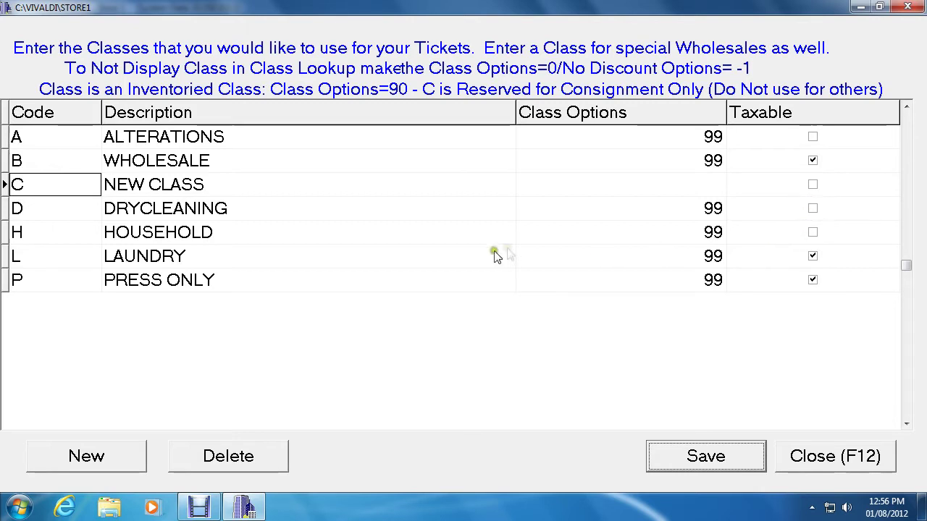
# Step: Mark the DRYCLEANING class as taxable, save, and close class setup
pyautogui.click(813, 209)
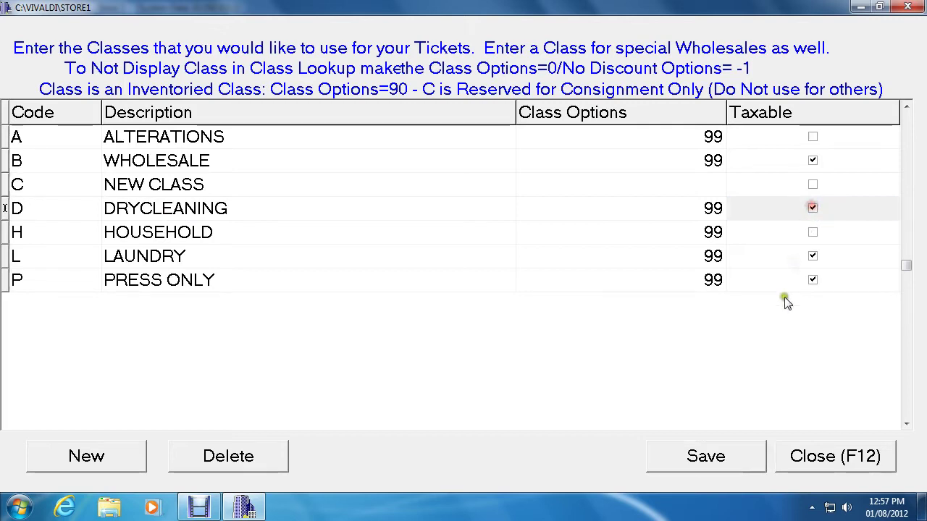
pyautogui.click(703, 462)
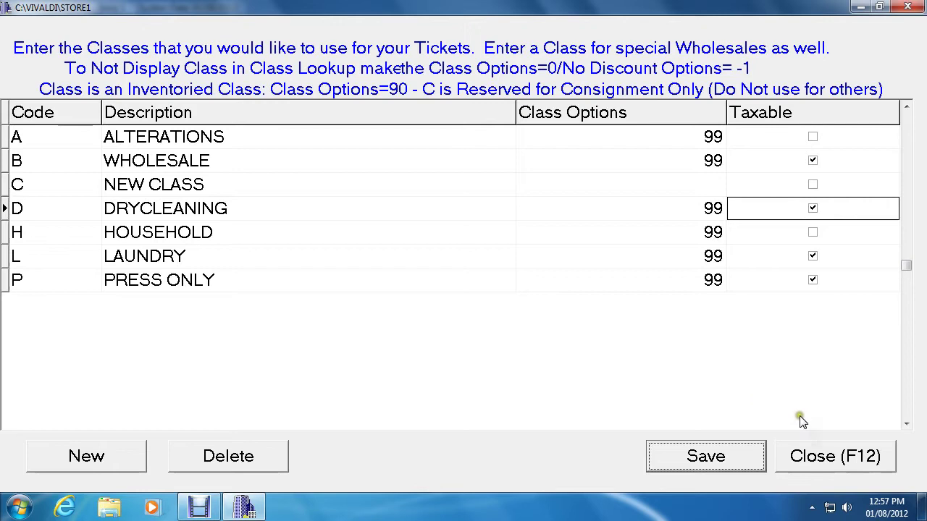
pyautogui.click(834, 460)
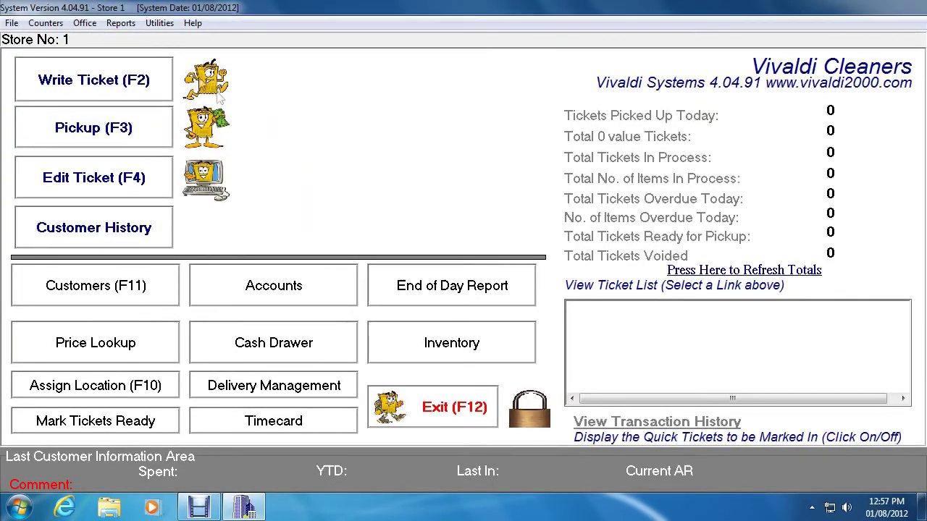
# Step: Open Item Management from Utilities to list the DRYCLEANING items
pyautogui.click(160, 23)
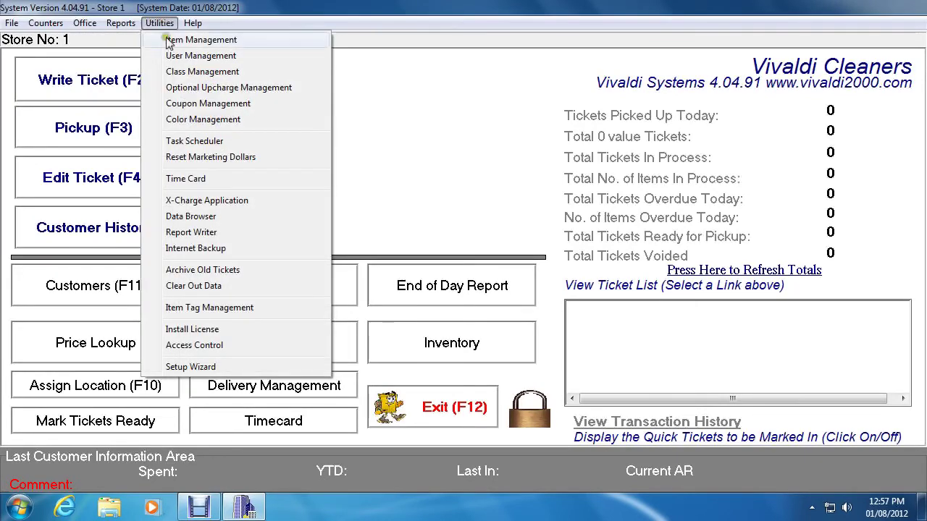
pyautogui.click(174, 41)
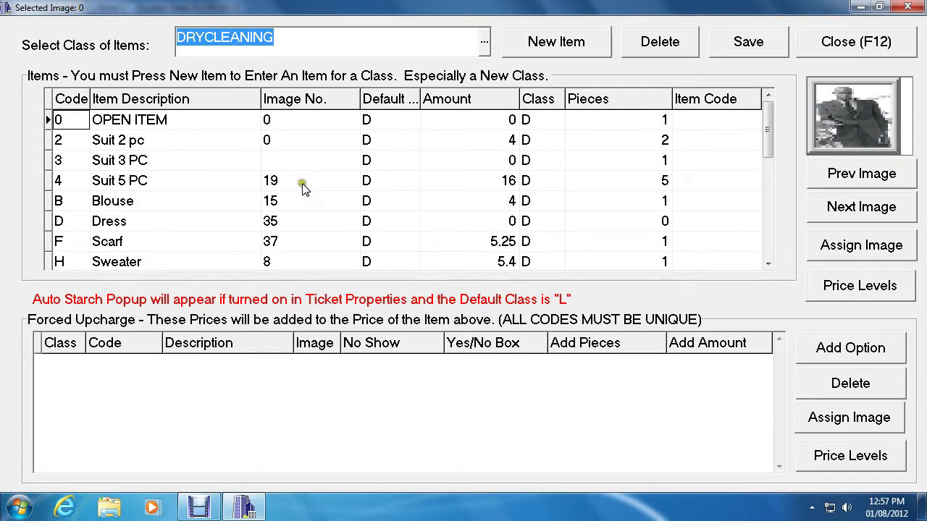
pyautogui.click(503, 186)
pyautogui.click(509, 182)
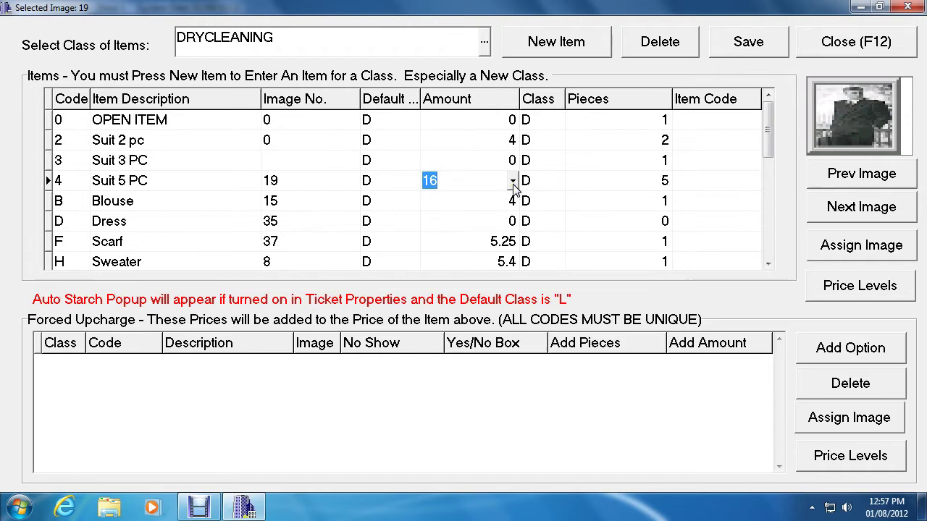
pyautogui.click(513, 182)
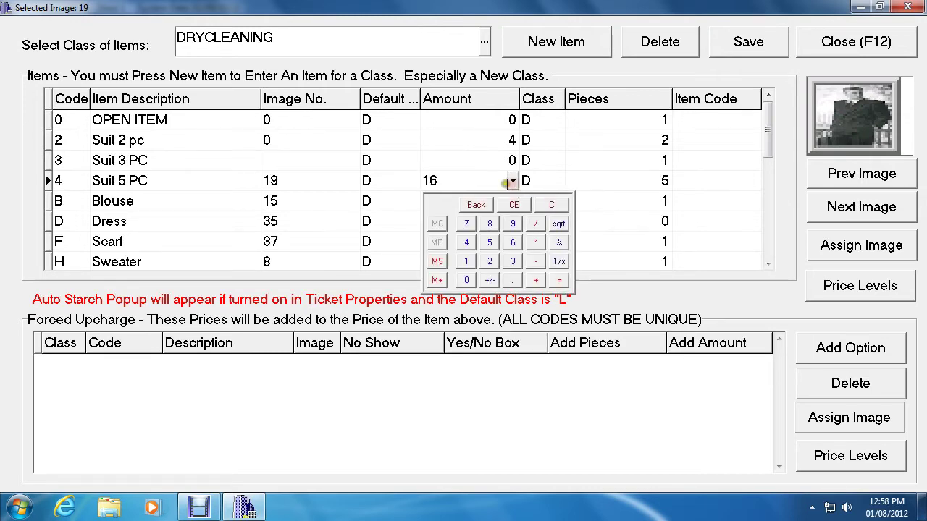
pyautogui.click(466, 263)
pyautogui.click(489, 243)
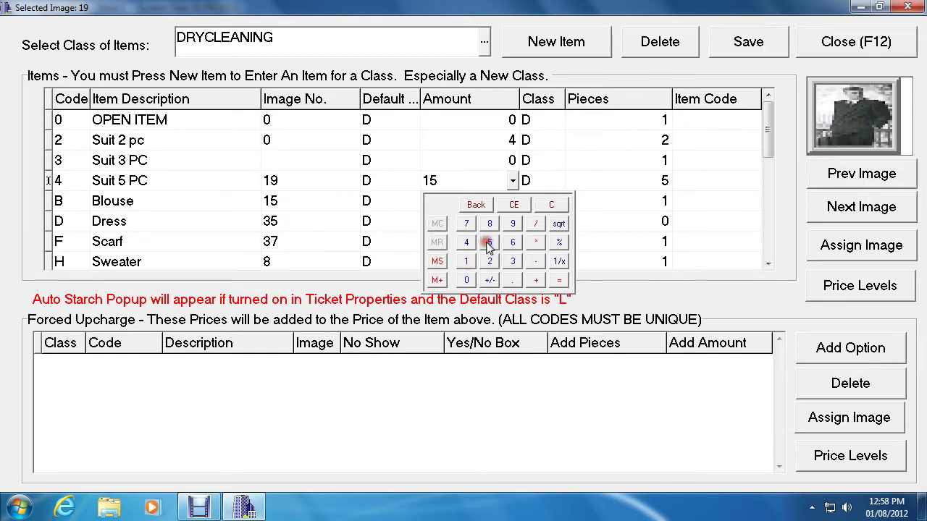
pyautogui.click(638, 247)
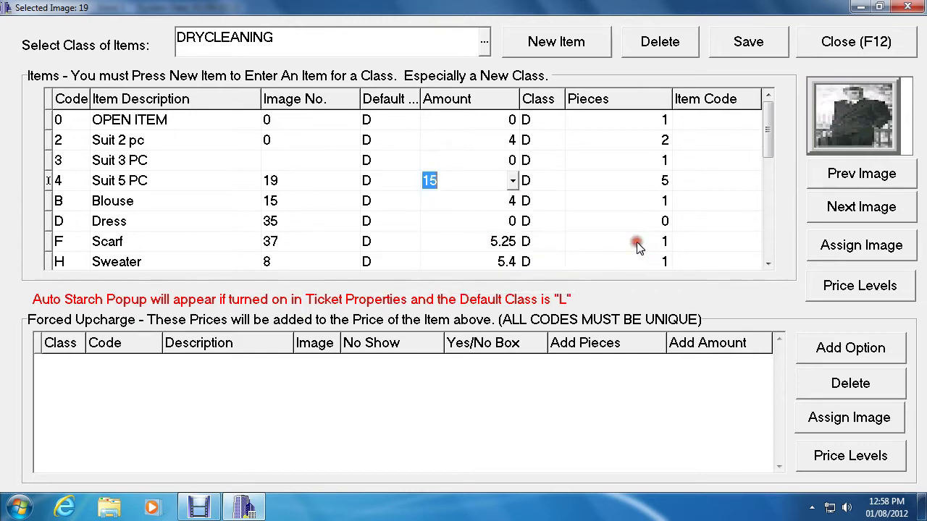
pyautogui.click(460, 185)
pyautogui.press('BackSpace')
pyautogui.write('16')
pyautogui.press('Return')
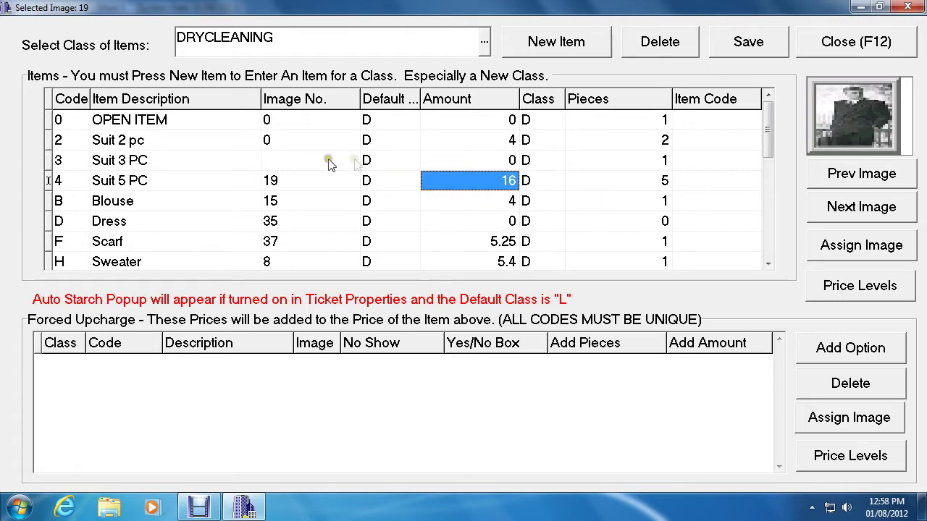
pyautogui.click(739, 43)
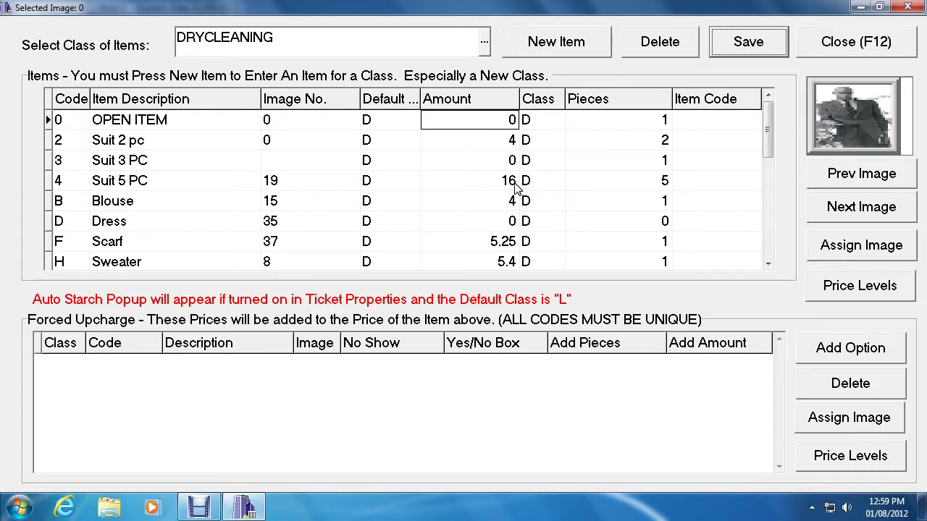
# Step: Show Dress's forced upcharges, re-enter the 2 PC upcharge code as 2, and save
pyautogui.click(145, 226)
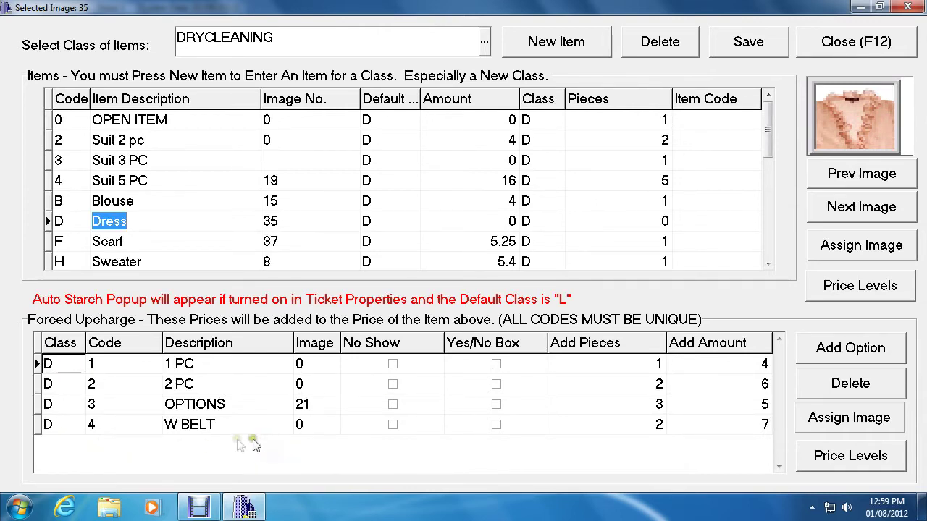
pyautogui.click(106, 384)
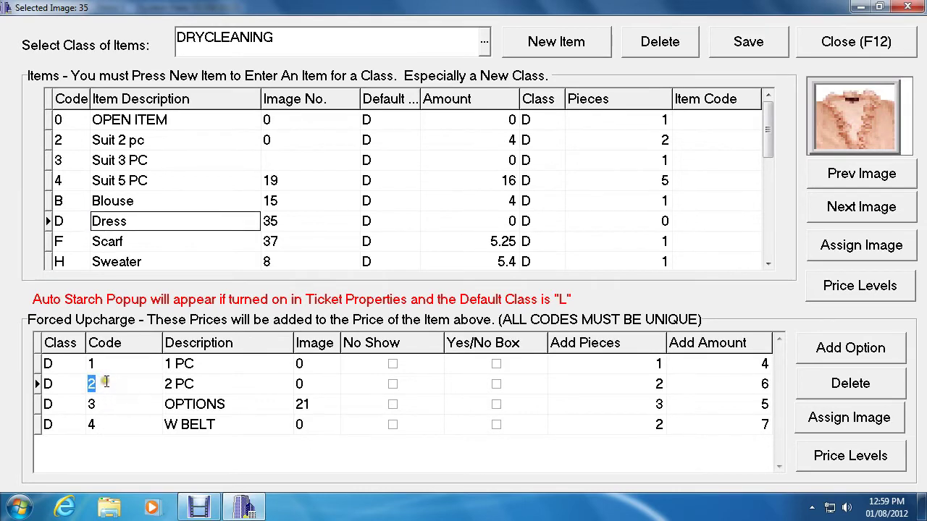
pyautogui.write('3')
pyautogui.press('BackSpace')
pyautogui.write('2')
pyautogui.click(94, 425)
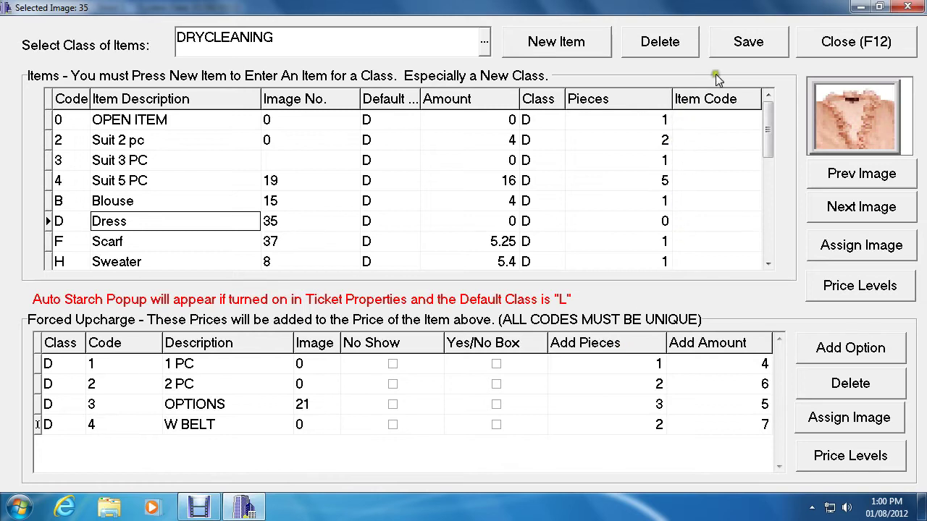
pyautogui.click(738, 46)
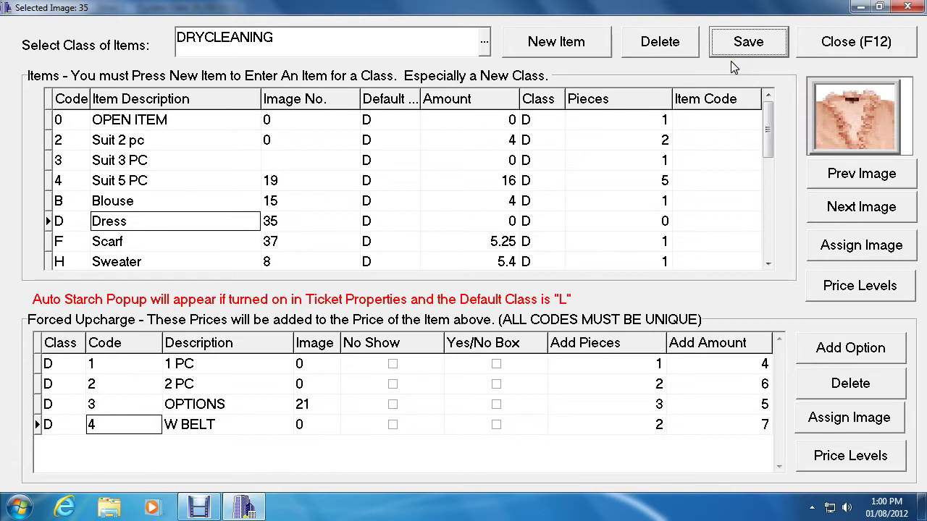
# Step: Delete the Suit 5 PC item, then review Dress, Scarf and Suit 3 PC
pyautogui.click(142, 185)
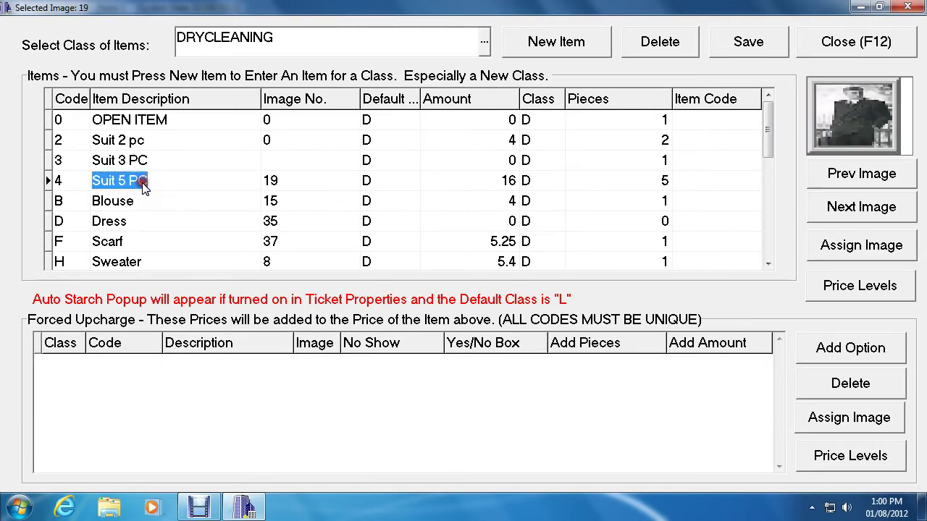
pyautogui.click(680, 45)
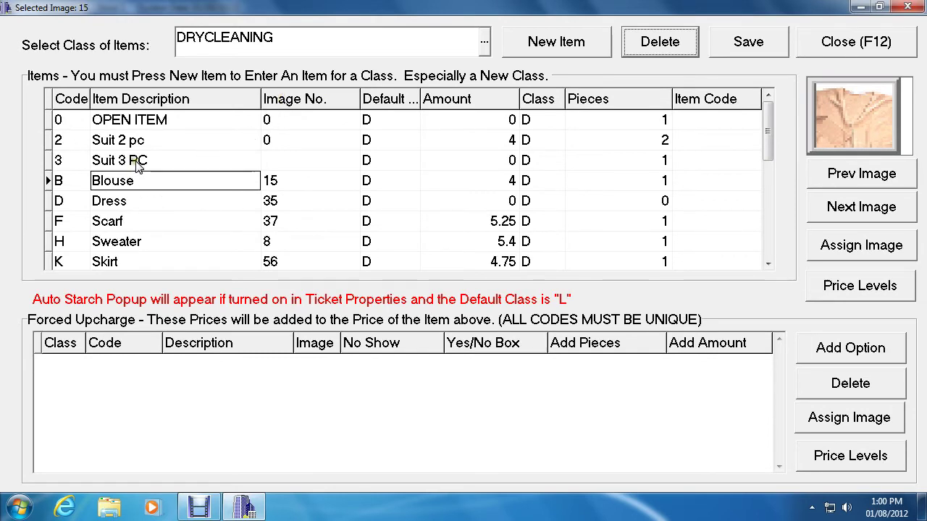
pyautogui.click(145, 203)
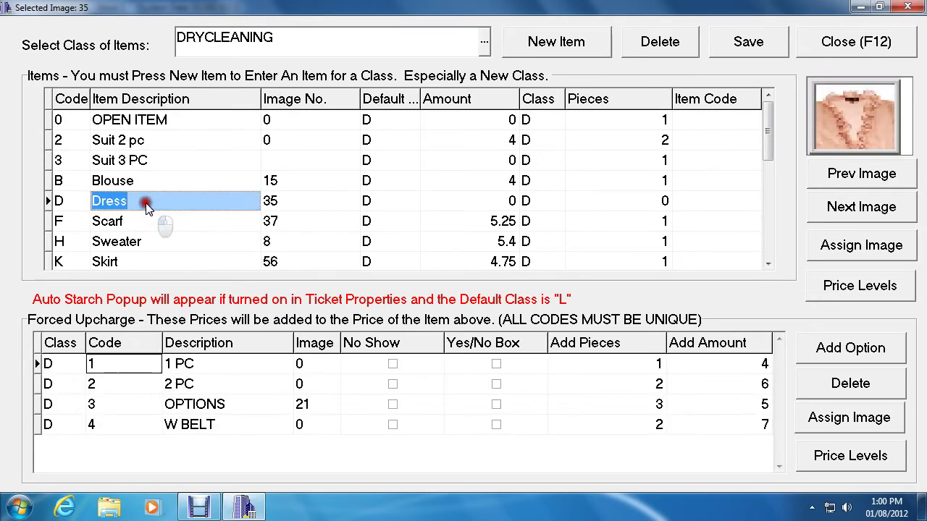
pyautogui.click(147, 221)
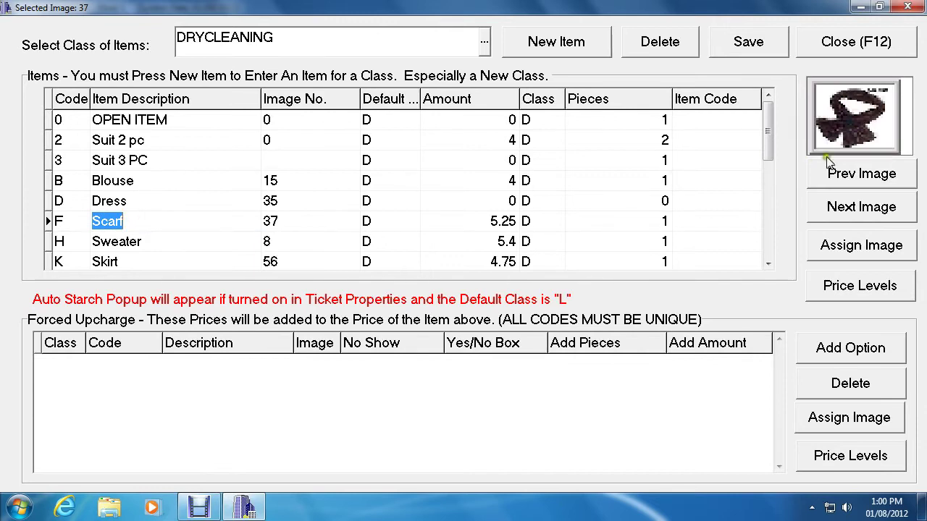
pyautogui.click(138, 165)
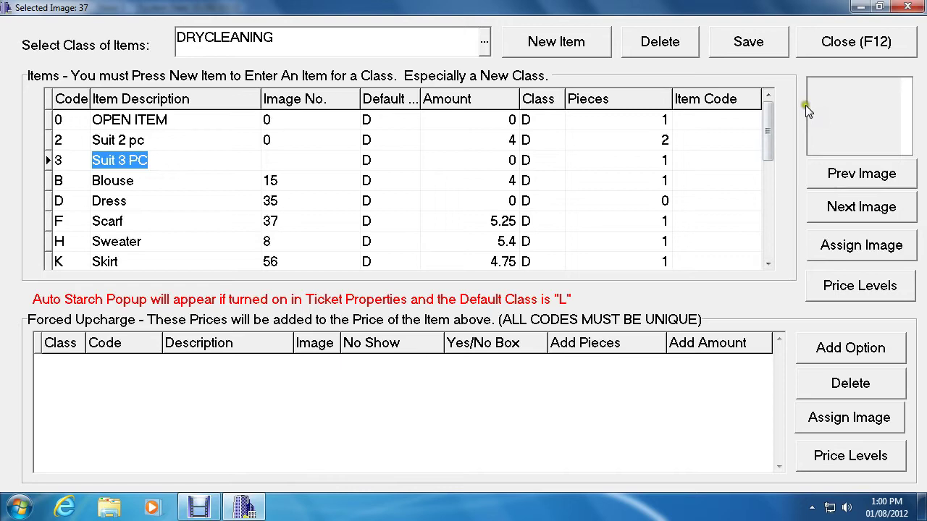
# Step: Browse the item pictures and assign image 0 to Suit 3 PC
pyautogui.click(845, 172)
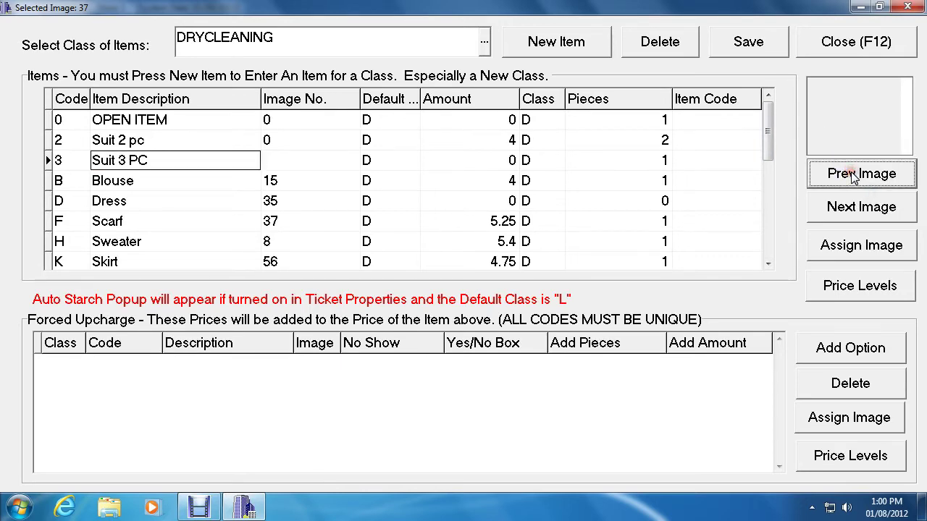
pyautogui.click(856, 207)
pyautogui.click(859, 210)
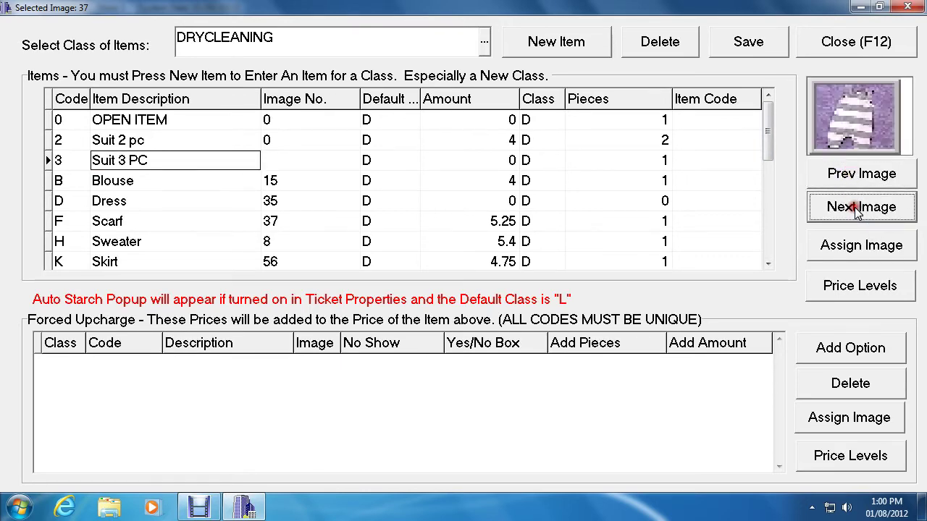
pyautogui.click(858, 209)
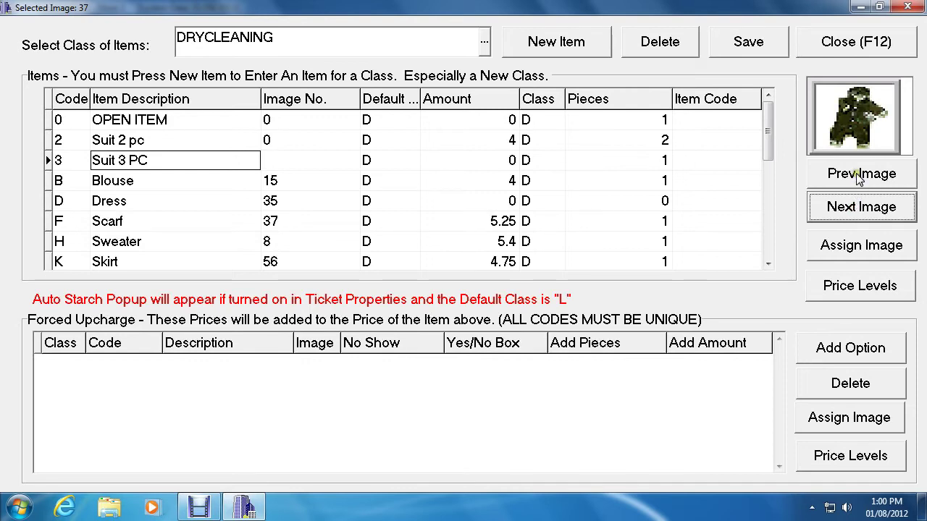
pyautogui.click(857, 174)
pyautogui.click(857, 174)
pyautogui.click(857, 175)
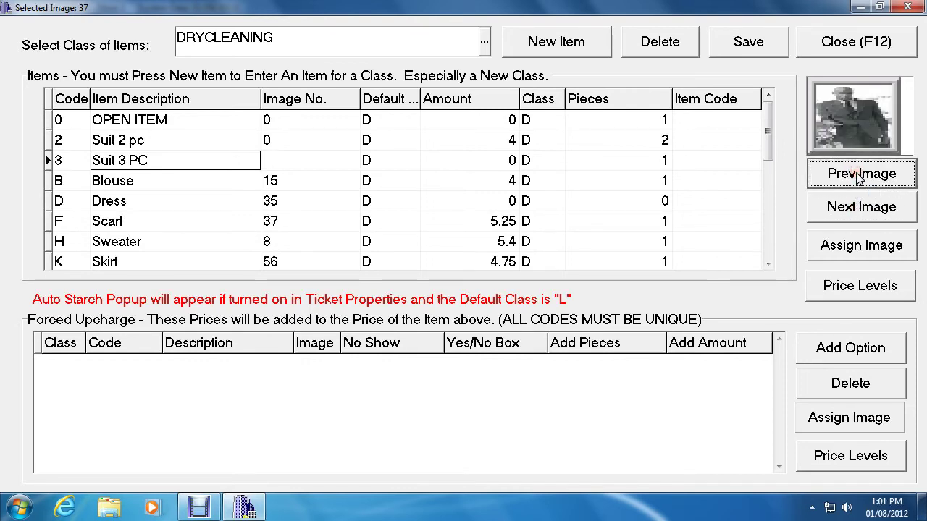
pyautogui.click(859, 246)
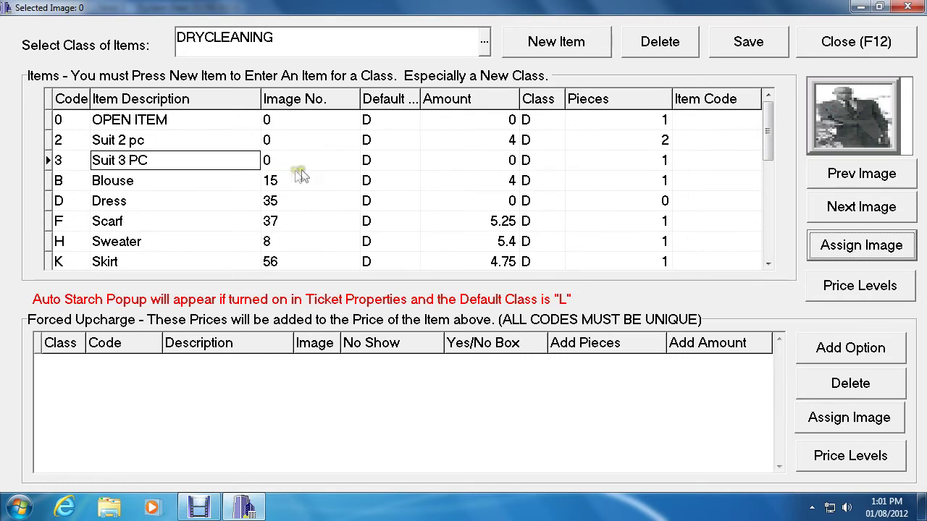
pyautogui.click(483, 50)
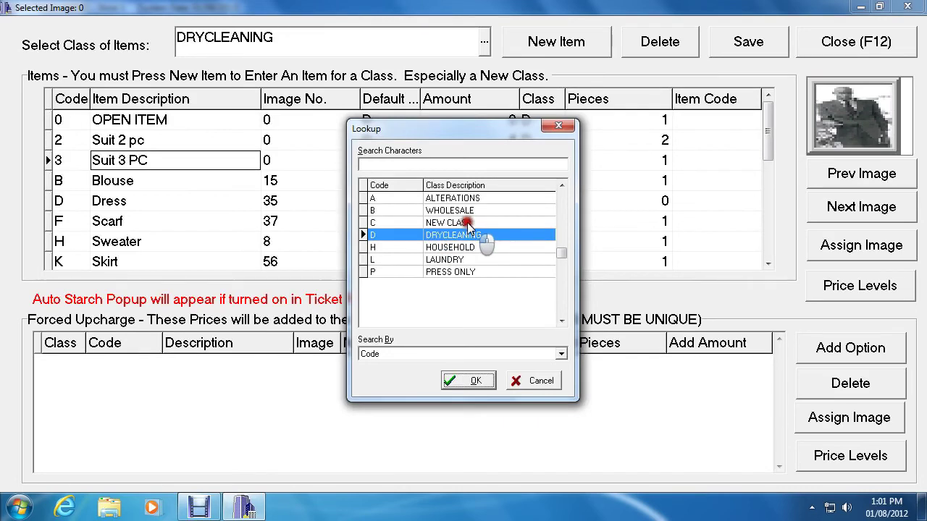
# Step: Switch to the LAUNDRY class and save a new item 'Ugly Sweater' with code 4
pyautogui.click(457, 260)
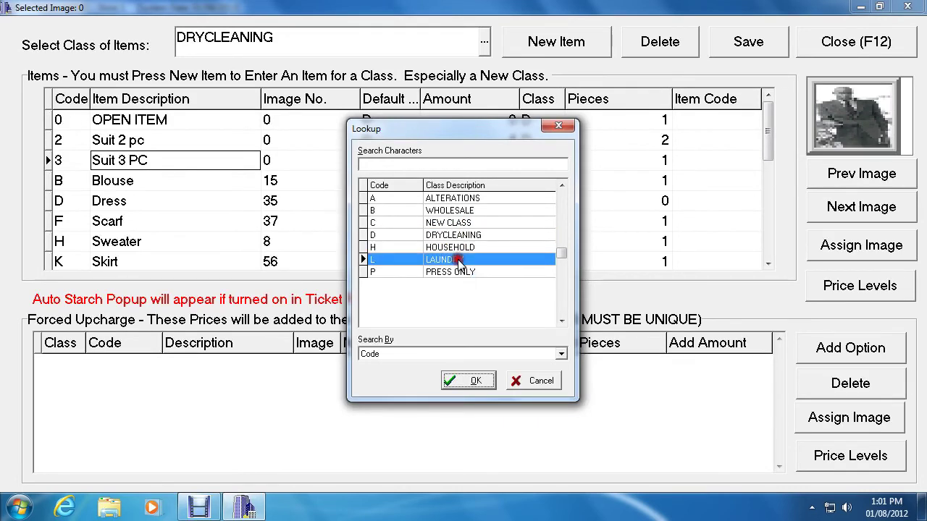
pyautogui.click(468, 382)
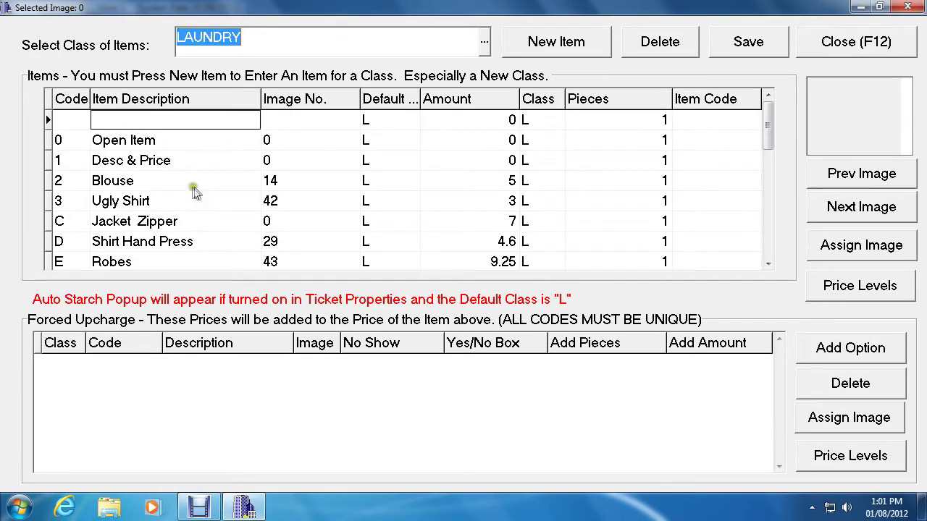
pyautogui.click(545, 51)
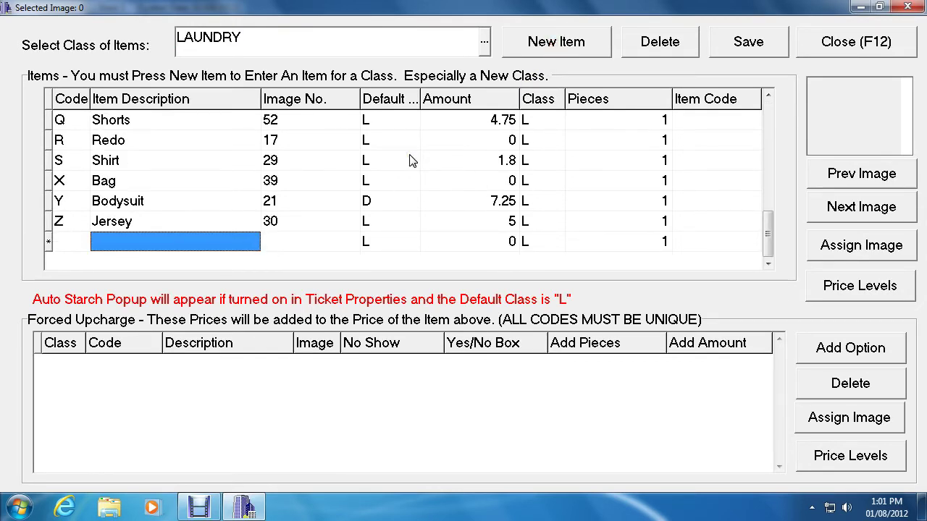
pyautogui.write('Ug')
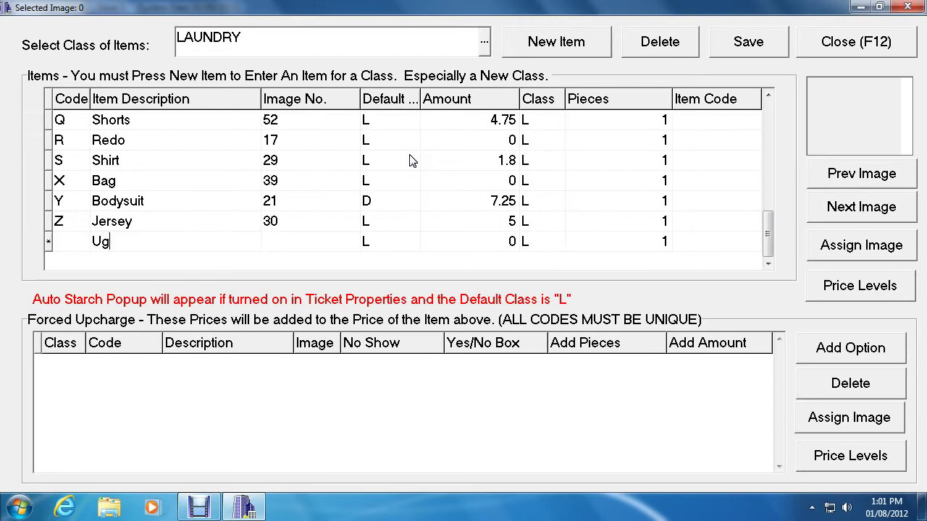
pyautogui.write('ly Sweatera')
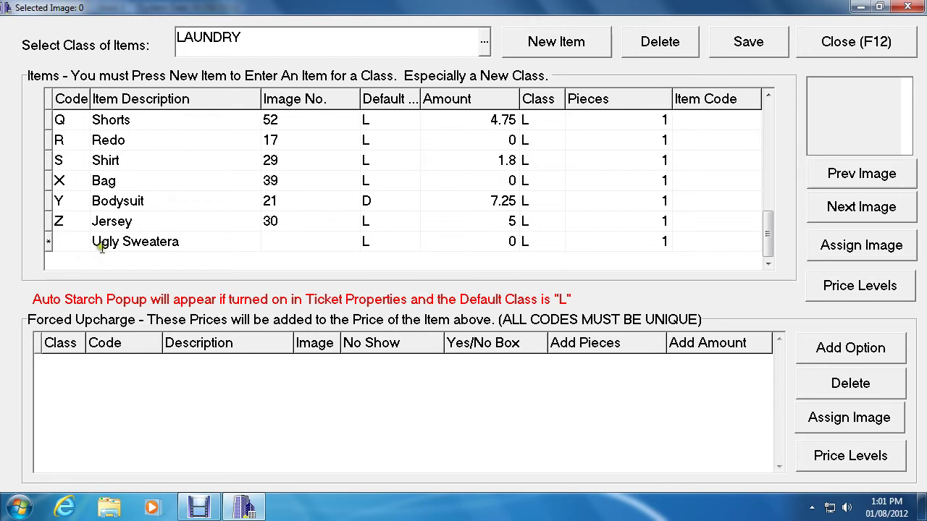
pyautogui.click(771, 225)
pyautogui.moveTo(772, 225); pyautogui.dragTo(769, 119)
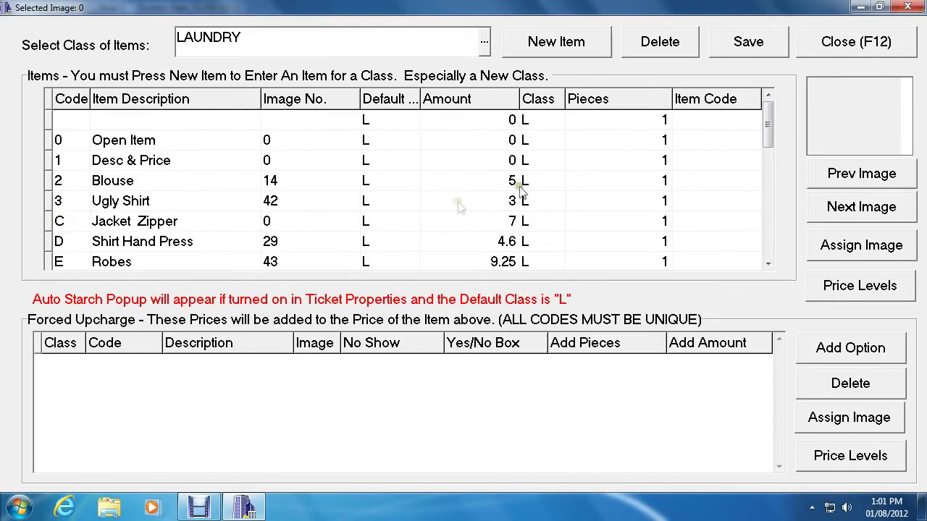
pyautogui.moveTo(766, 129); pyautogui.dragTo(766, 239)
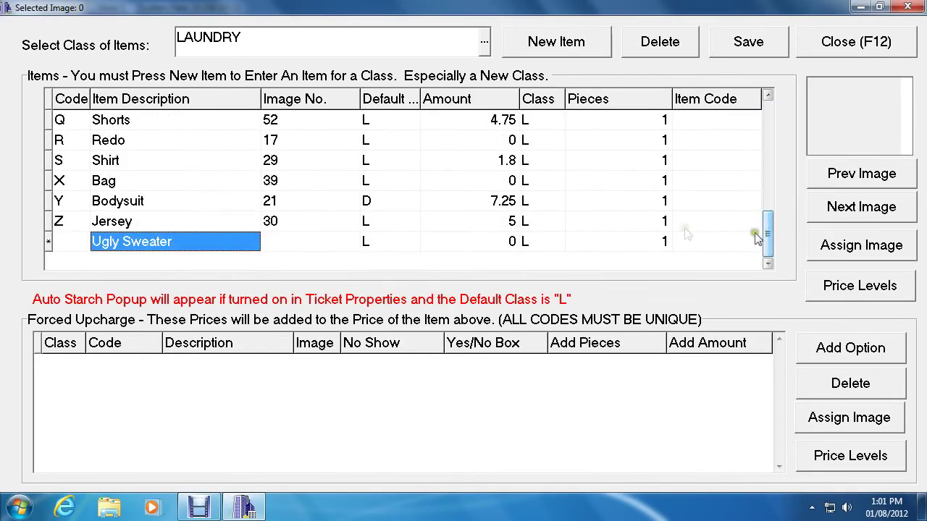
pyautogui.click(66, 240)
pyautogui.write('4')
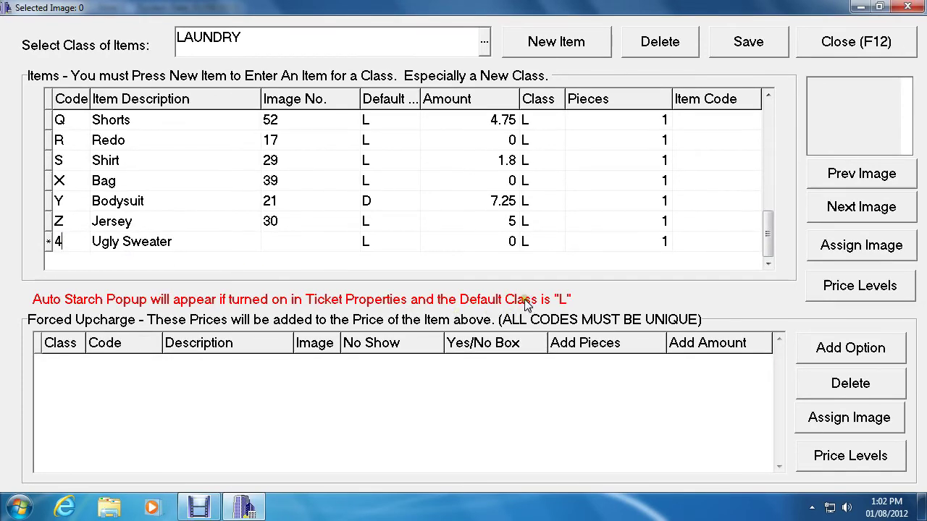
pyautogui.hotkey('shift', 'Home')
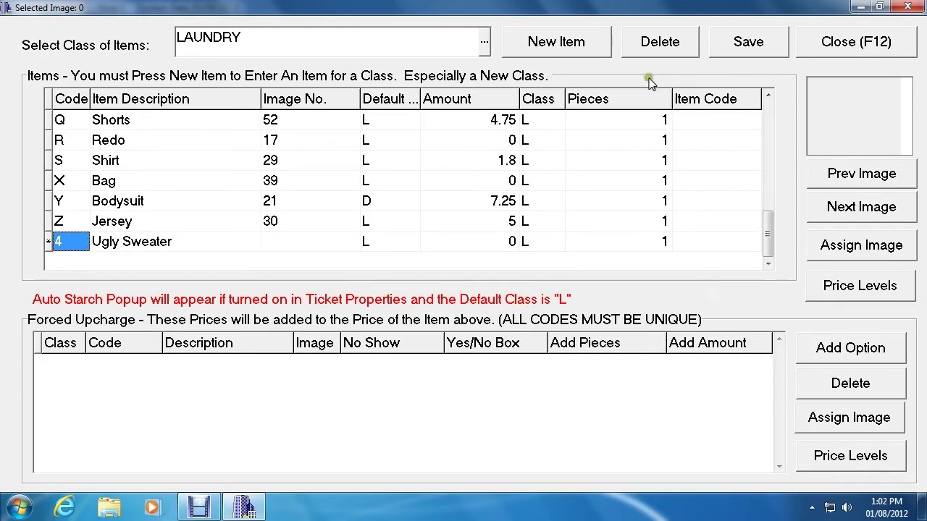
pyautogui.click(745, 47)
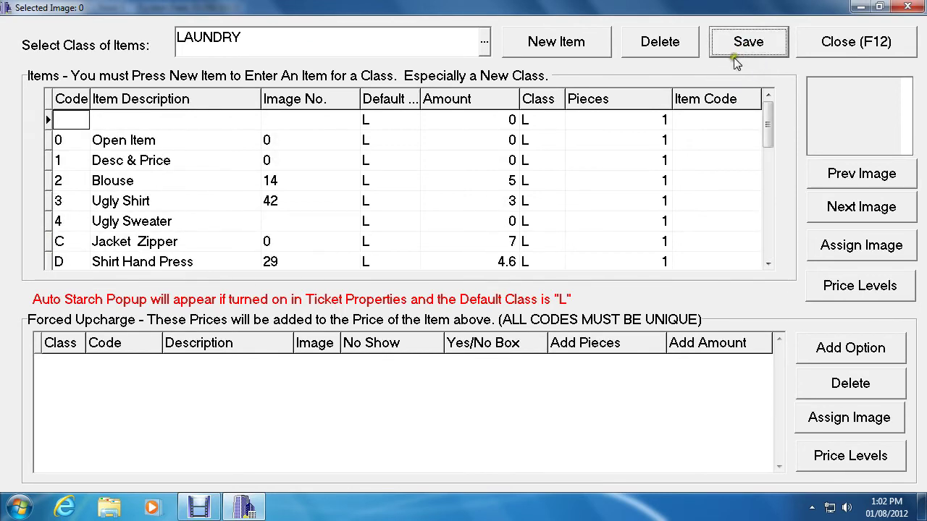
pyautogui.click(159, 224)
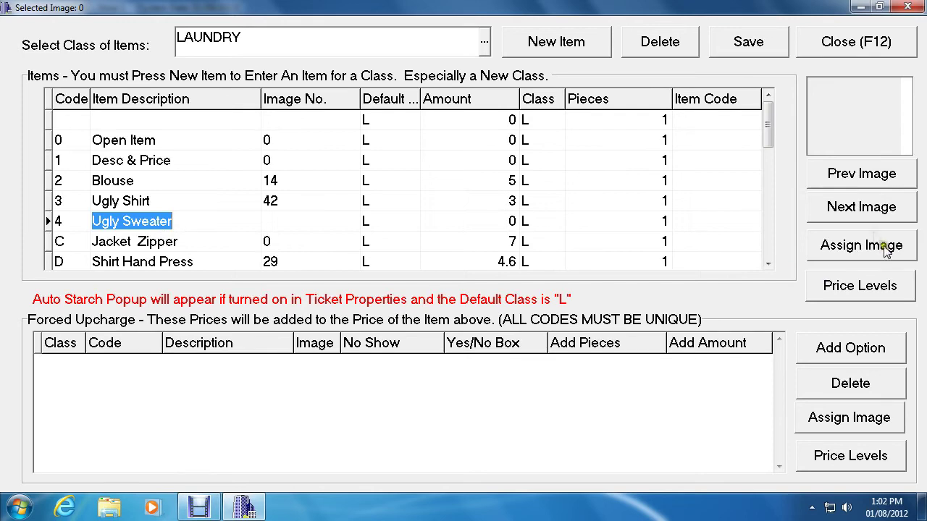
# Step: Page to the tan garment picture and assign image 15 to Ugly Sweater
pyautogui.click(872, 221)
pyautogui.click(873, 220)
pyautogui.click(874, 219)
pyautogui.click(873, 214)
pyautogui.click(873, 214)
pyautogui.click(873, 214)
pyautogui.click(874, 214)
pyautogui.click(874, 215)
pyautogui.click(874, 216)
pyautogui.click(874, 215)
pyautogui.click(874, 217)
pyautogui.click(874, 217)
pyautogui.click(874, 217)
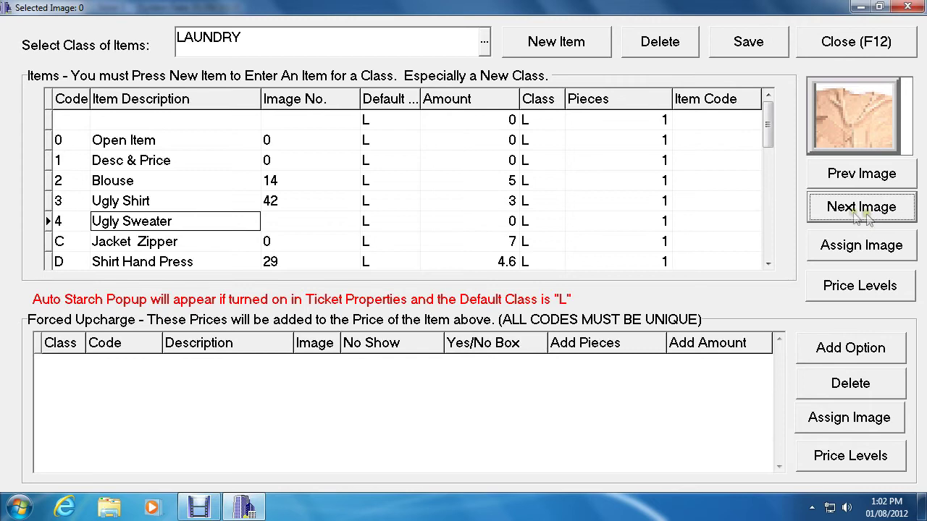
pyautogui.click(871, 247)
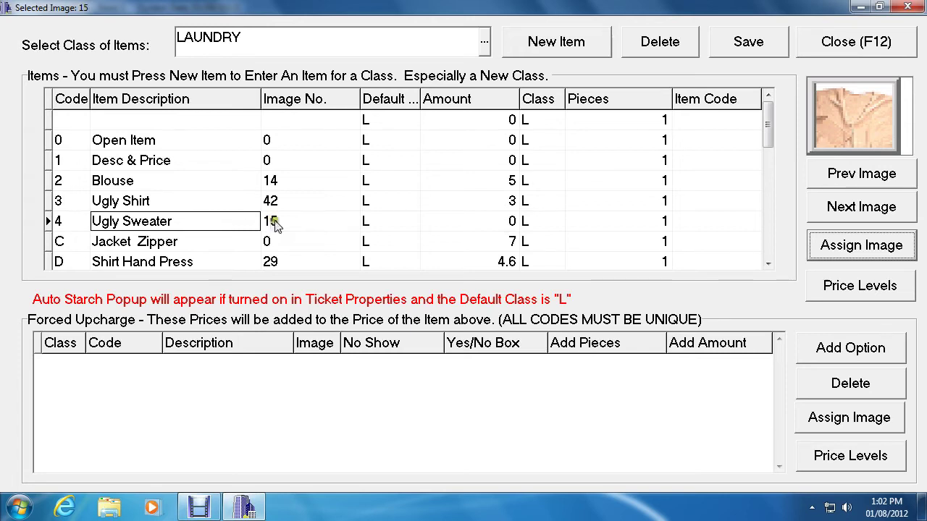
# Step: Set the Ugly Sweater amount to 3
pyautogui.click(511, 225)
pyautogui.click(510, 224)
pyautogui.write('3')
pyautogui.press('Return')
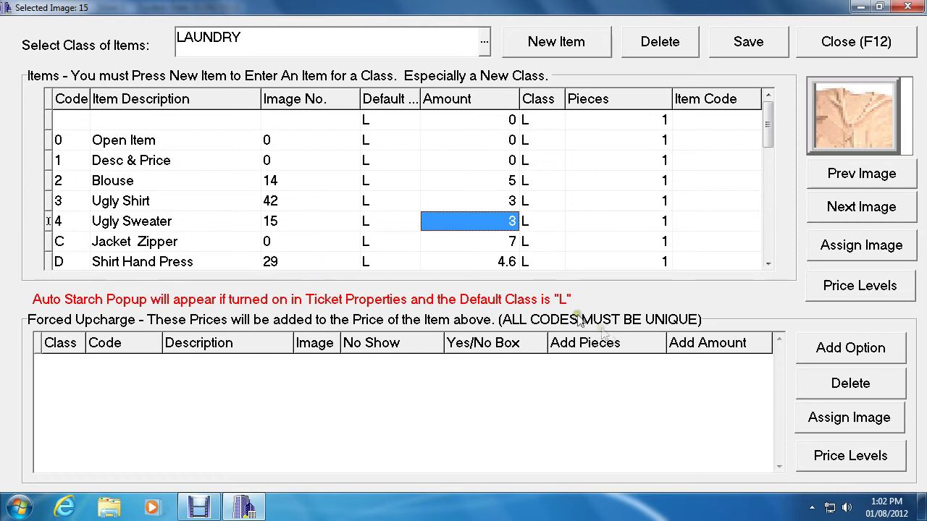
pyautogui.click(150, 221)
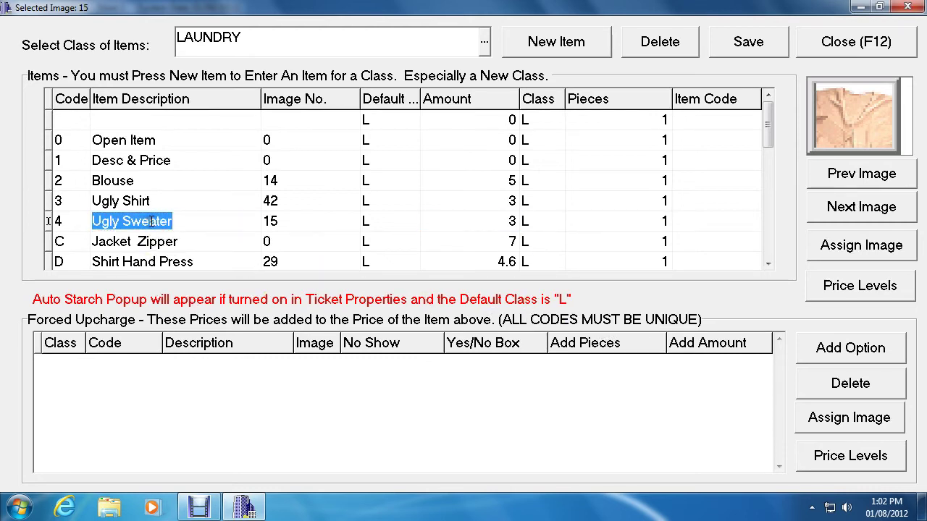
# Step: Rename Ugly Sweater's first forced upcharge from OPTIONS to 'Regular Ugly Sweater', with 0 added pieces and 0 amount
pyautogui.click(852, 355)
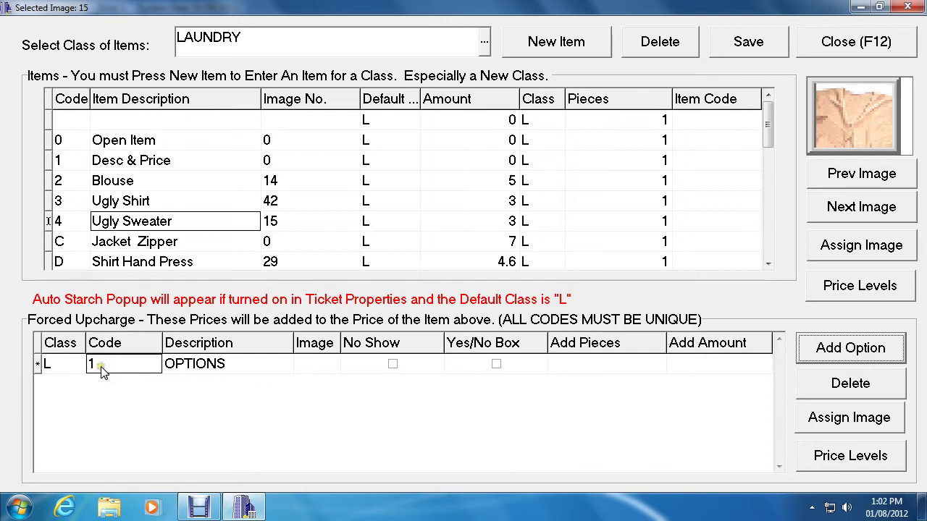
pyautogui.click(188, 365)
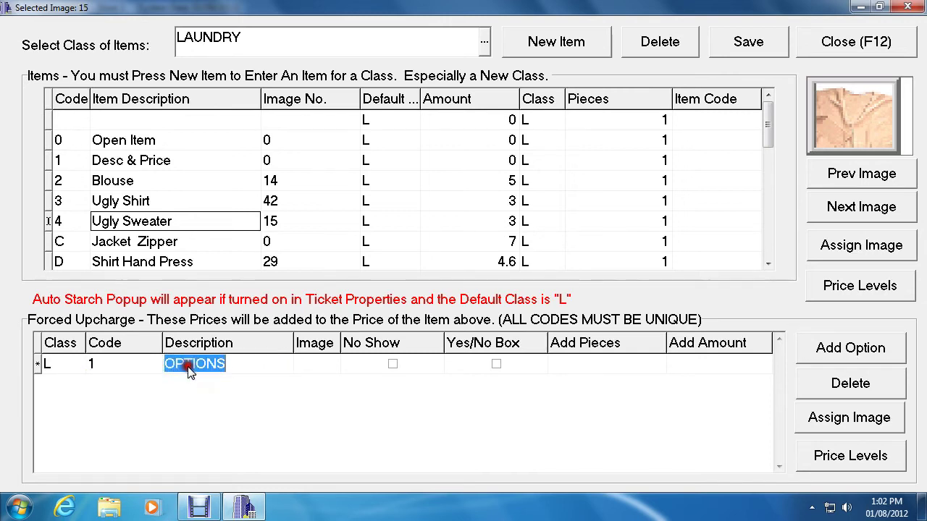
pyautogui.write('Re')
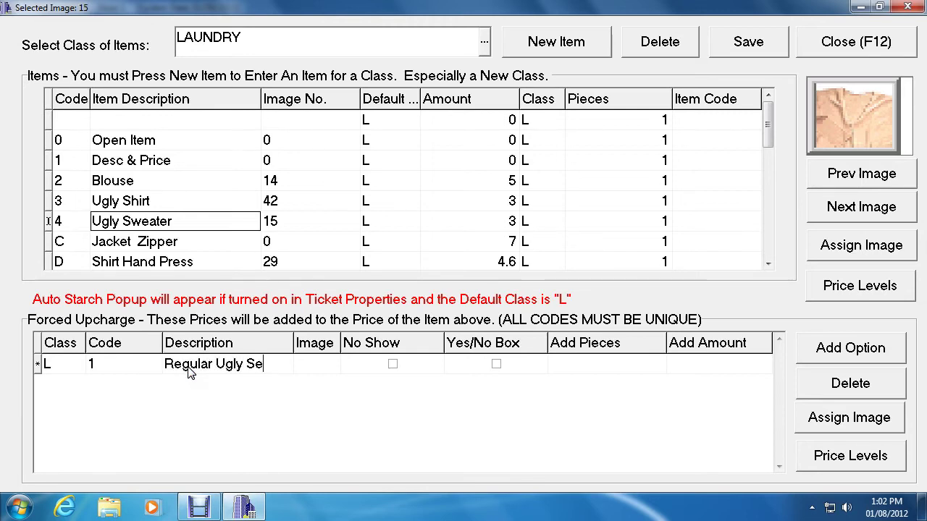
pyautogui.write('gular Ugly Sweater')
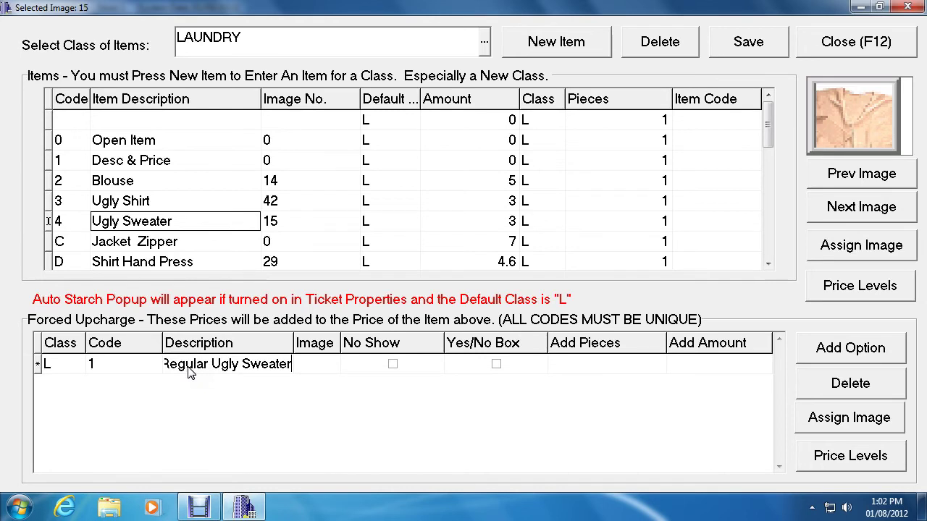
pyautogui.click(658, 367)
pyautogui.click(658, 368)
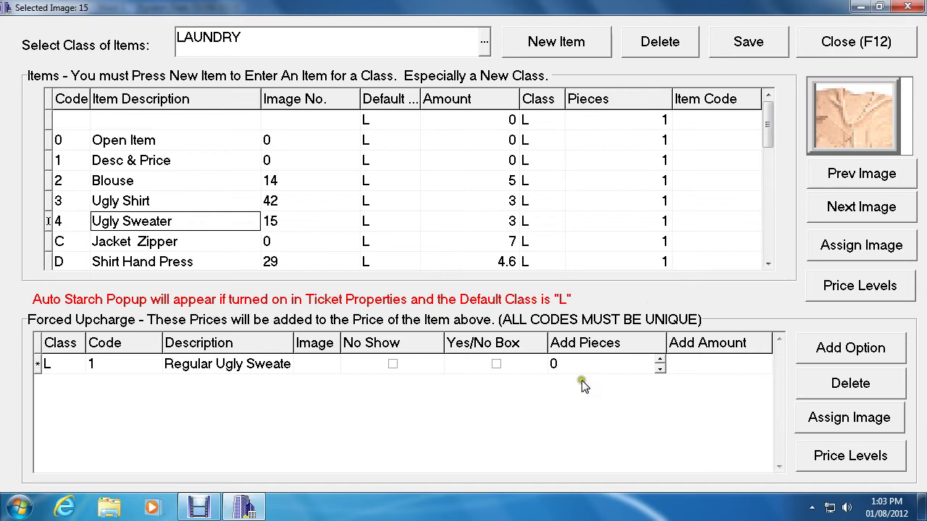
pyautogui.click(753, 370)
pyautogui.write('0')
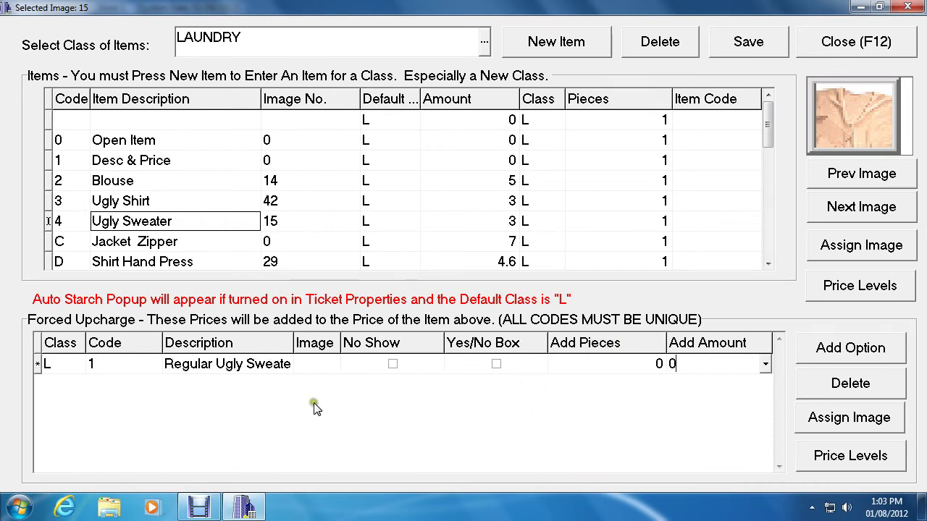
pyautogui.click(852, 350)
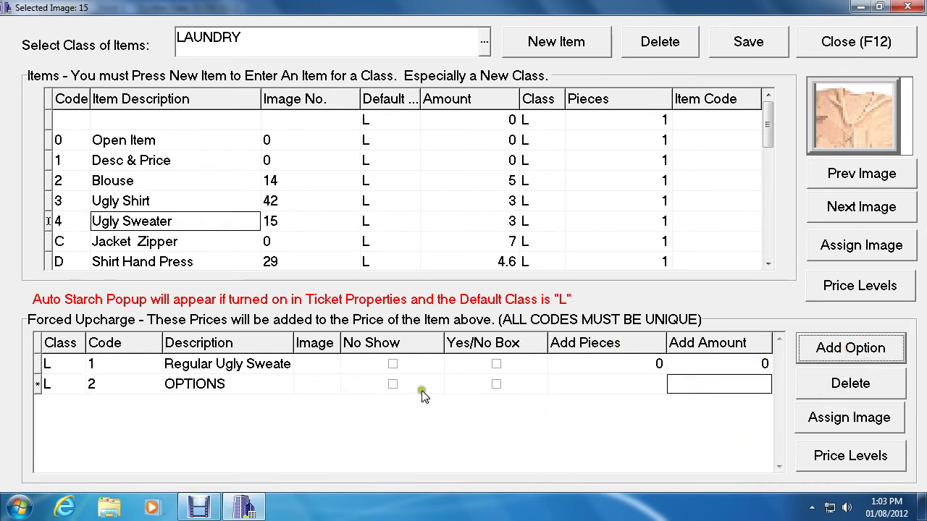
# Step: Enter the second option as 'Fancy Ugly Sweater' with Add Pieces 0 and Add Amount 1
pyautogui.click(209, 383)
pyautogui.write('Facny')
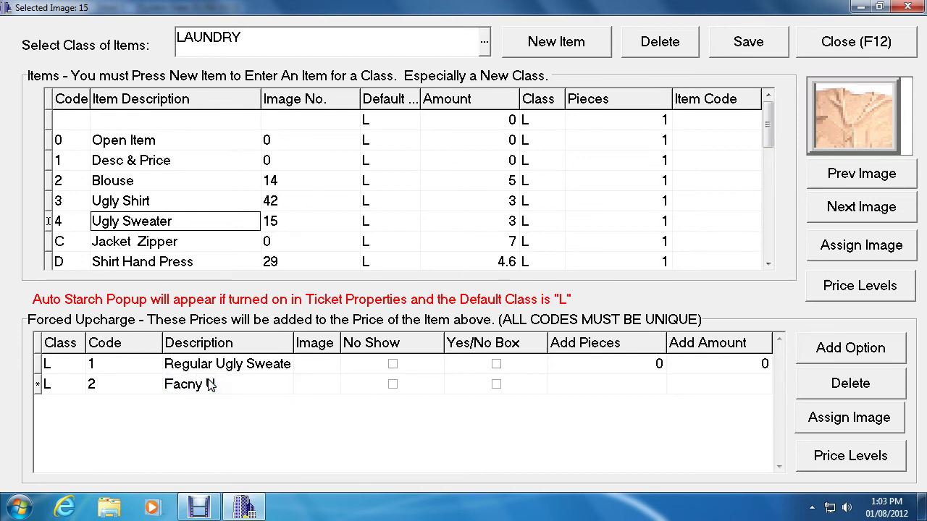
pyautogui.press('BackSpace')
pyautogui.press('BackSpace')
pyautogui.press('BackSpace')
pyautogui.press('BackSpace')
pyautogui.press('BackSpace')
pyautogui.write('cy')
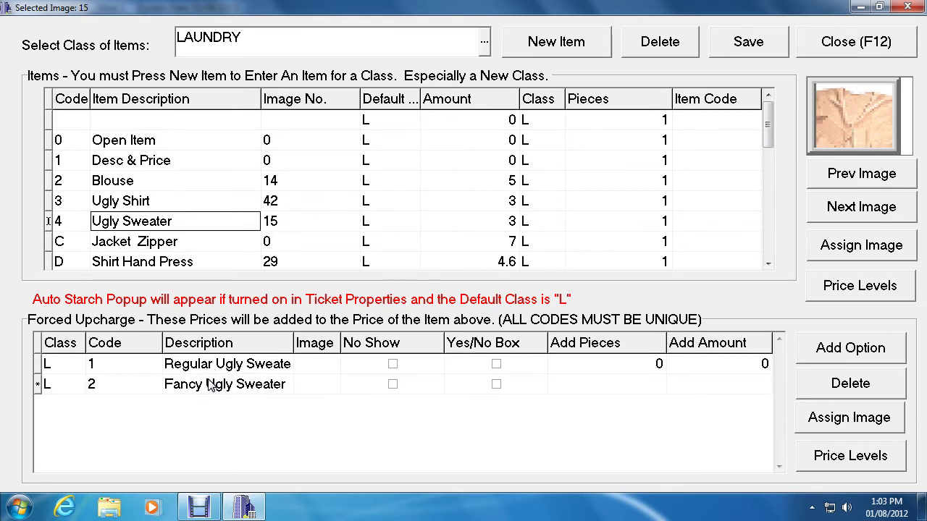
pyautogui.press('Return')
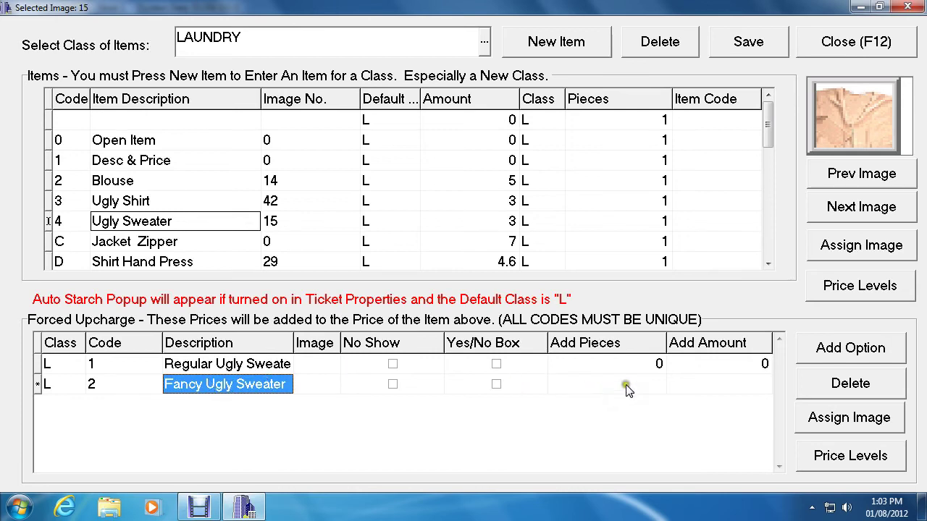
pyautogui.click(650, 384)
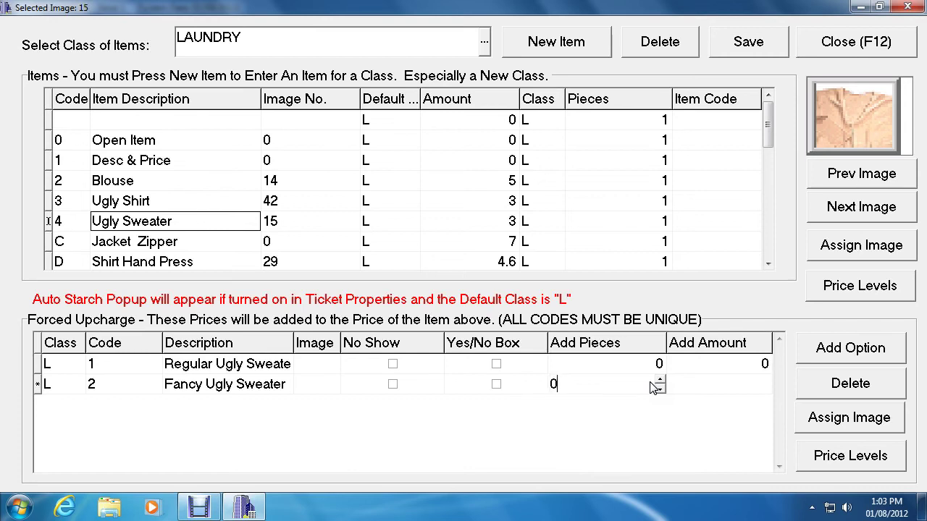
pyautogui.click(762, 384)
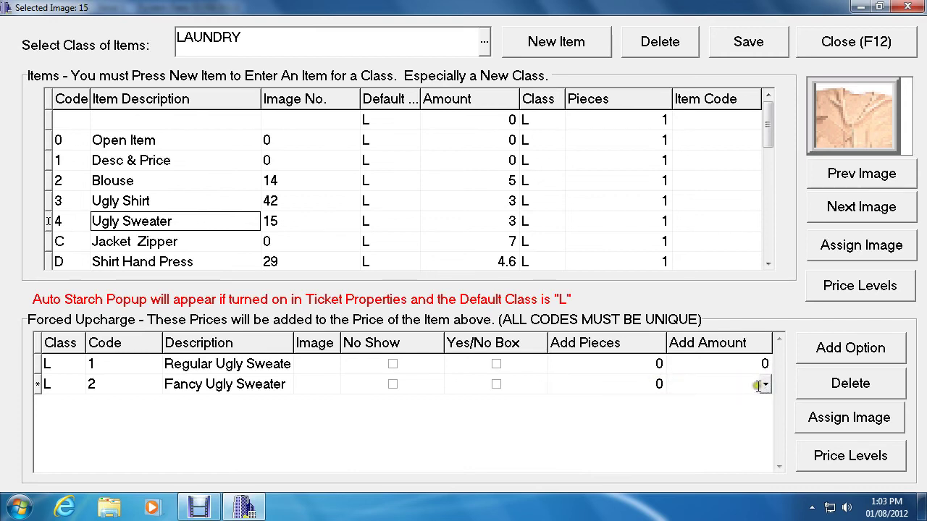
pyautogui.write('1')
pyautogui.press('Return')
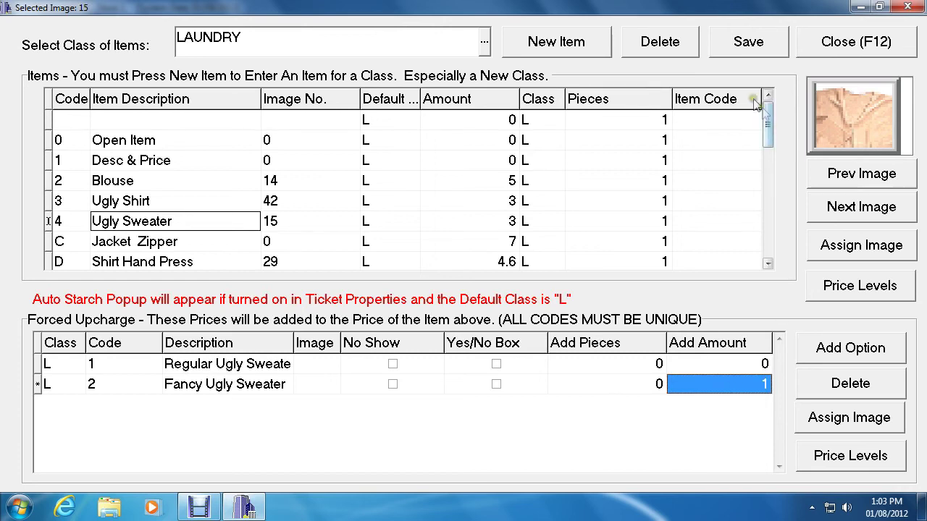
# Step: Save the Ugly Sweater item, reopen it to verify both upcharges, and close the editor
pyautogui.click(740, 43)
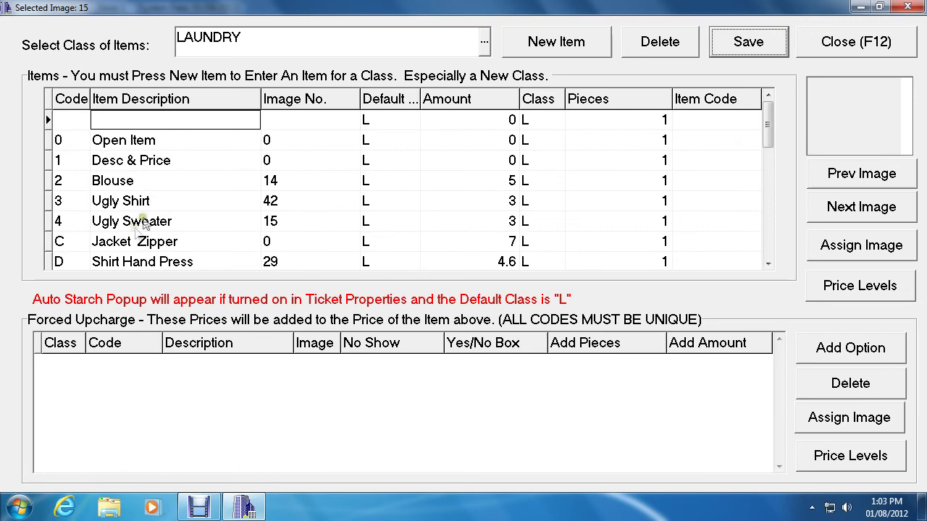
pyautogui.click(139, 225)
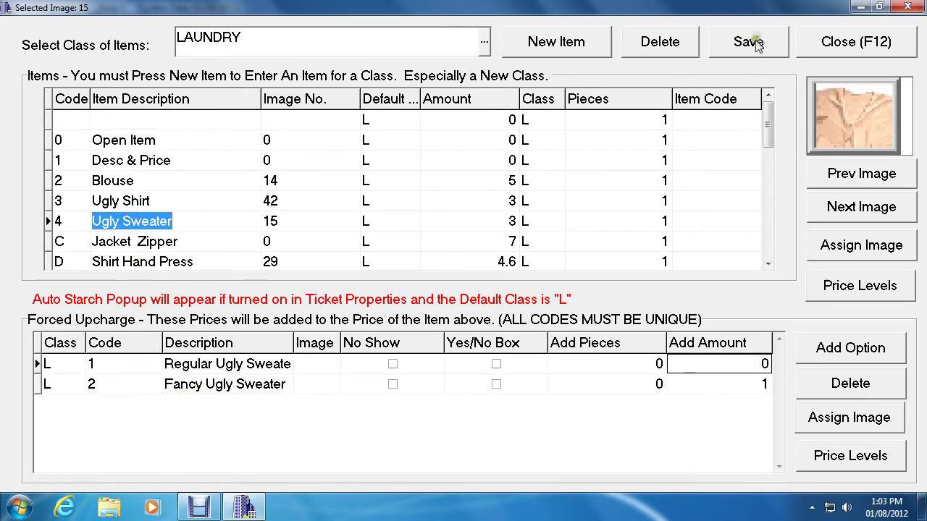
pyautogui.click(867, 45)
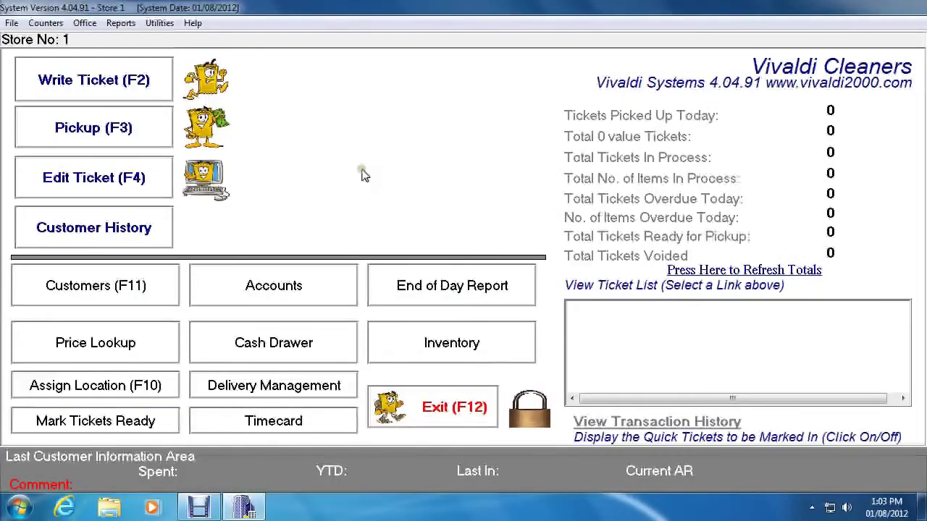
# Step: Start a new ticket via Write Ticket for the customer found by surname search
pyautogui.click(149, 96)
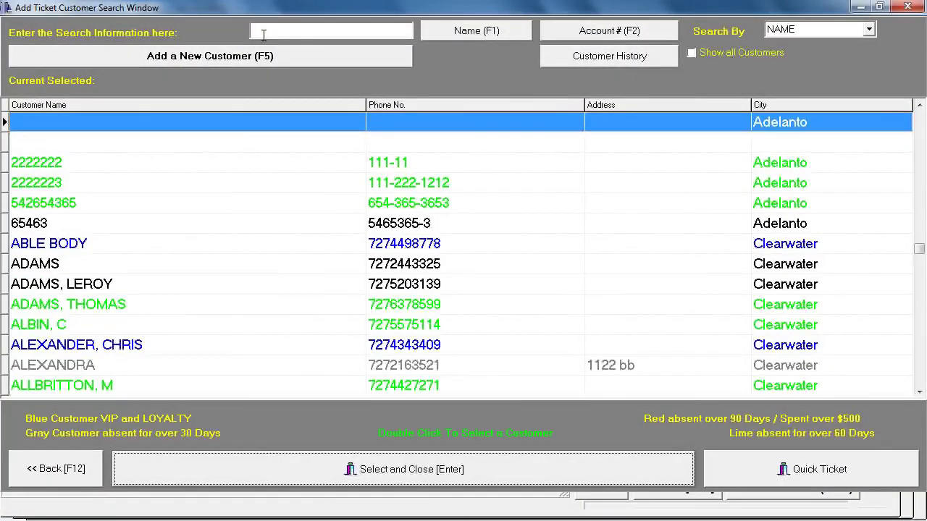
pyautogui.write('VASQUE')
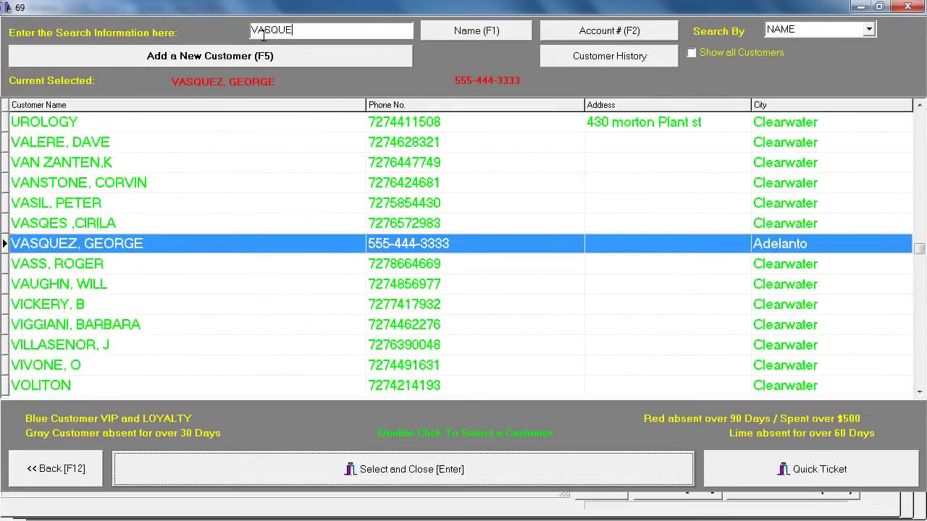
pyautogui.doubleClick(108, 241)
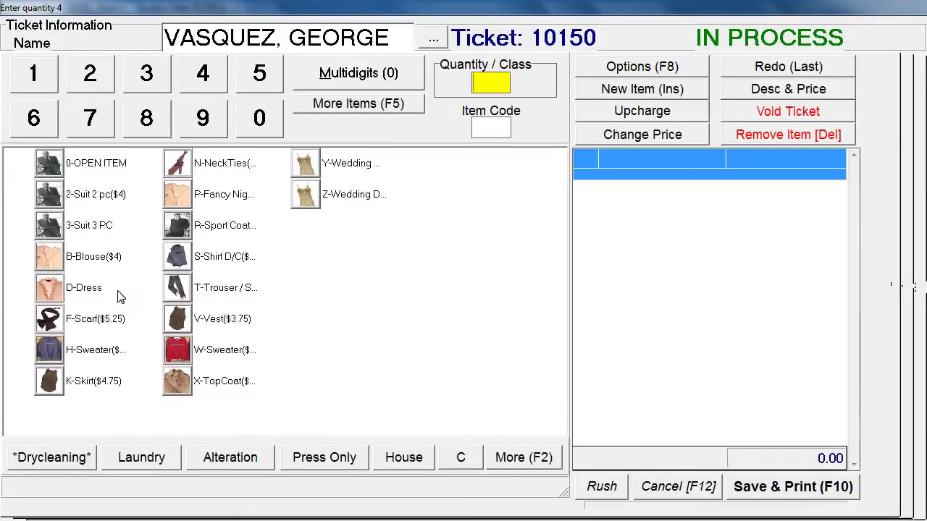
# Step: Add a Light Starch Ugly Sweater with the Fancy upcharge (4.00), then cancel the test ticket
pyautogui.click(158, 456)
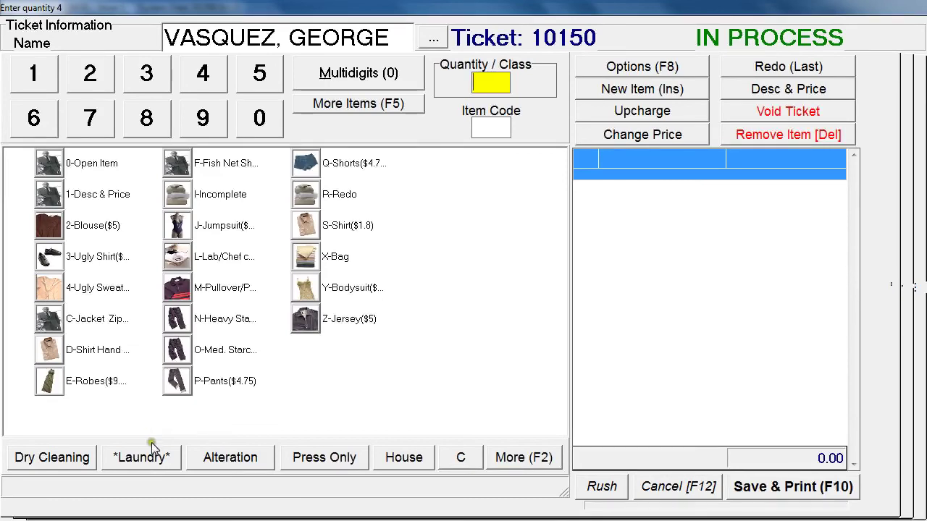
pyautogui.click(58, 293)
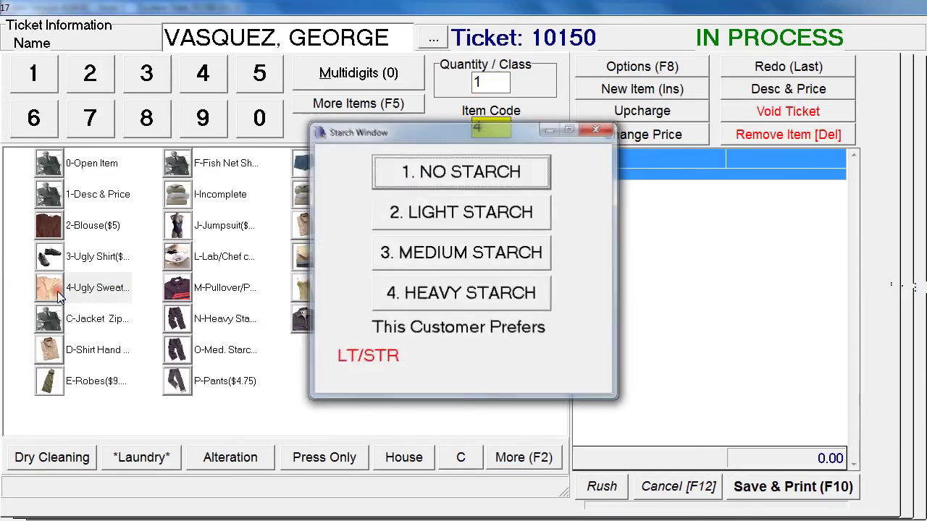
pyautogui.click(437, 228)
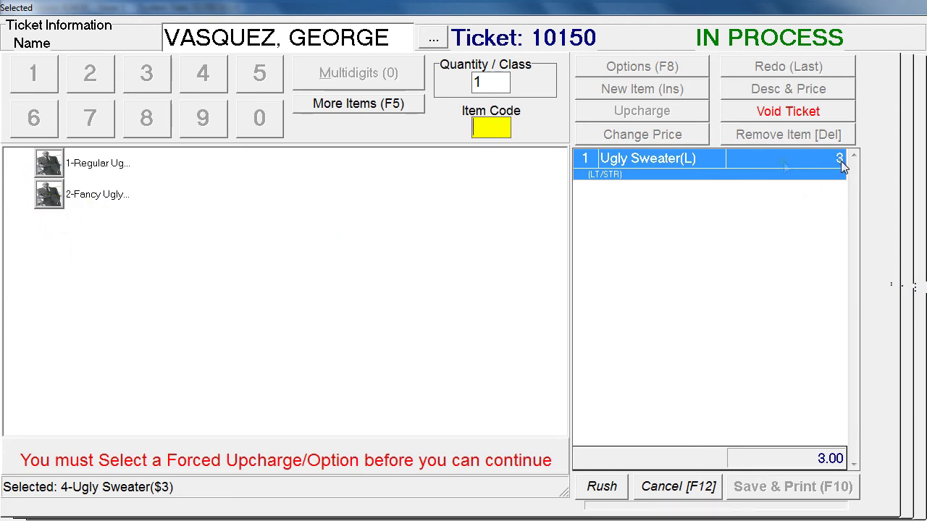
pyautogui.click(48, 194)
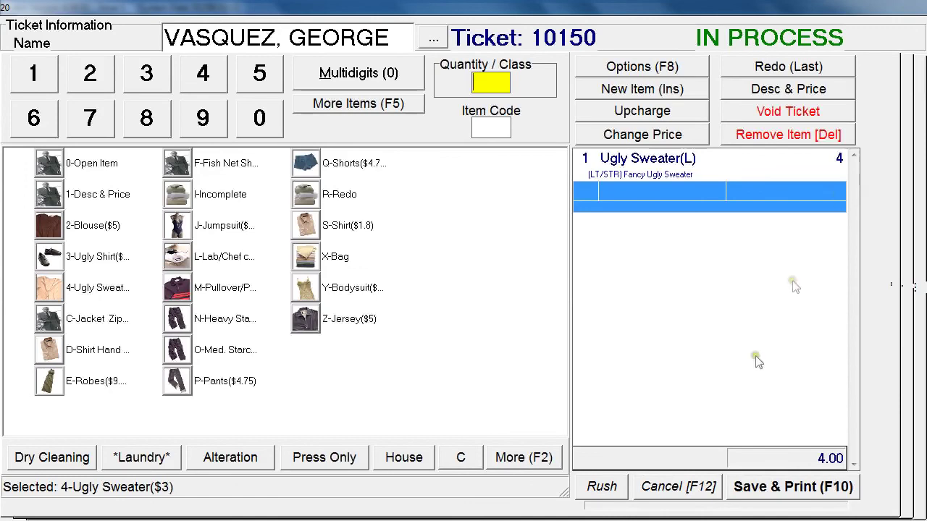
pyautogui.click(672, 489)
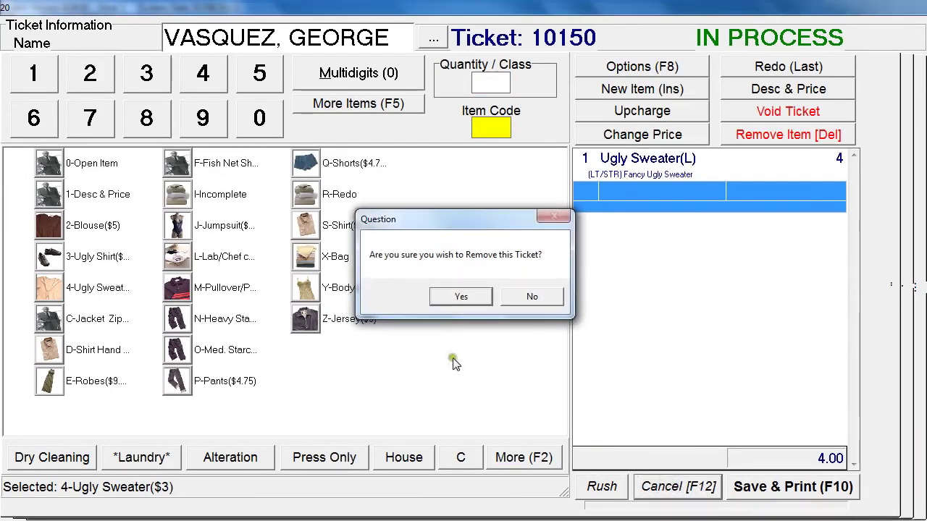
pyautogui.click(456, 297)
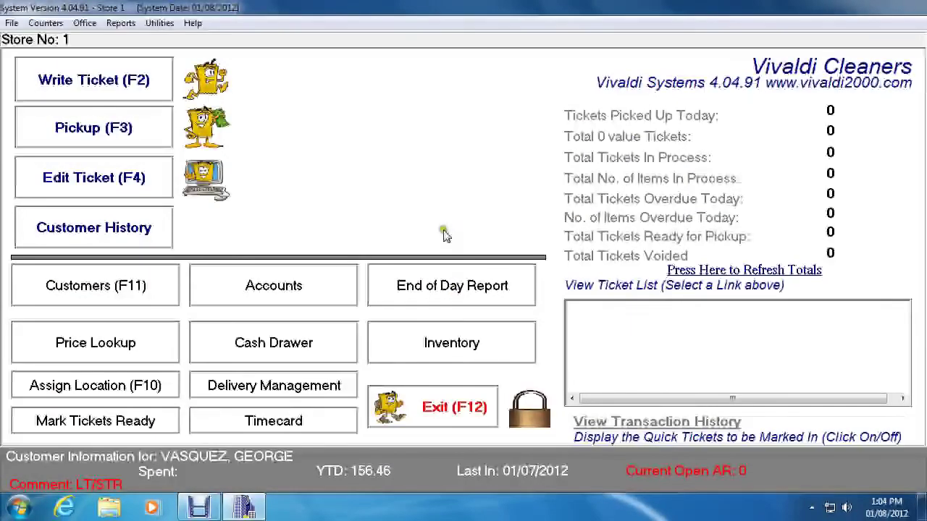